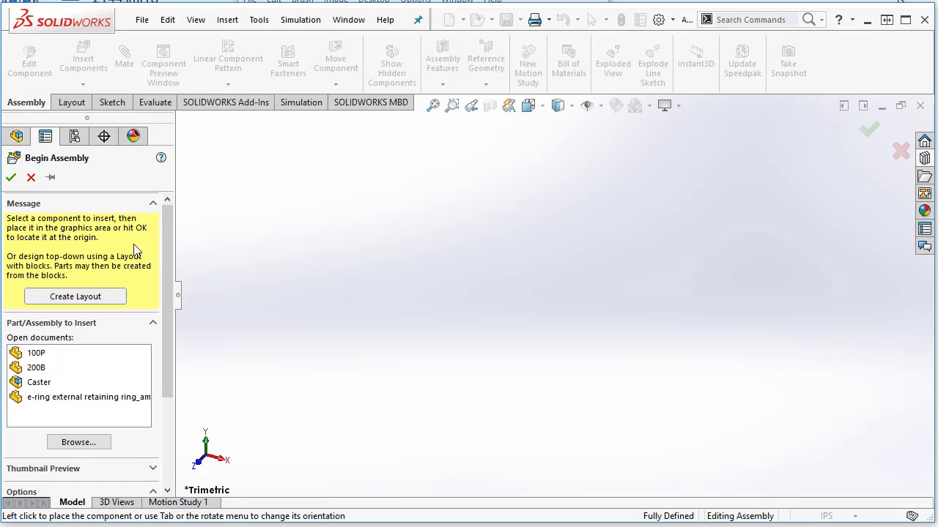
- Show the origins and place the 200B bracket as the first component at the assembly origin
{"action": "left_click", "coordinate": [37, 353]}
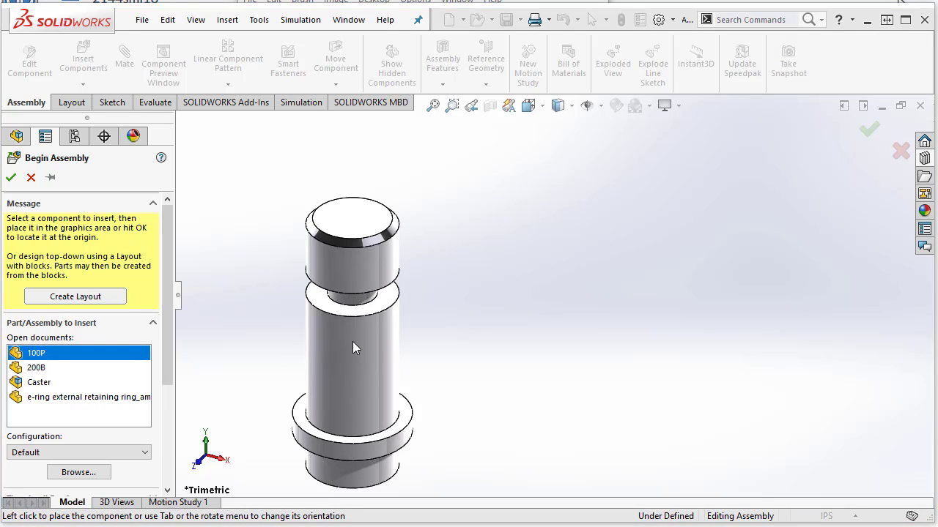
{"action": "left_click", "coordinate": [33, 367]}
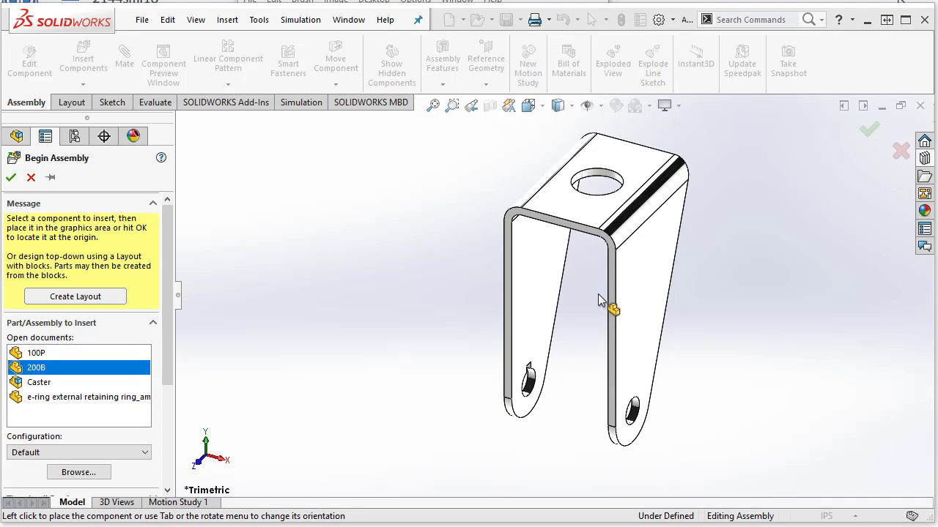
{"action": "left_click", "coordinate": [602, 106]}
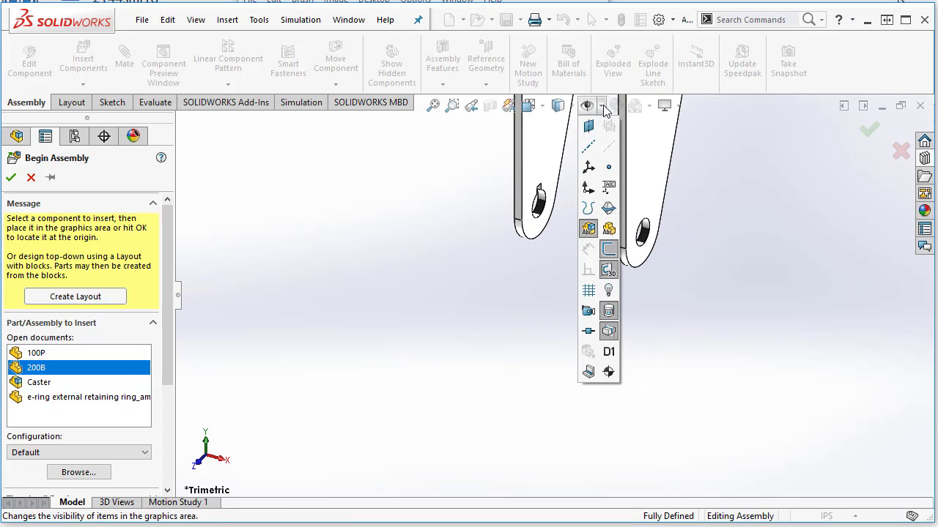
{"action": "left_click", "coordinate": [588, 189]}
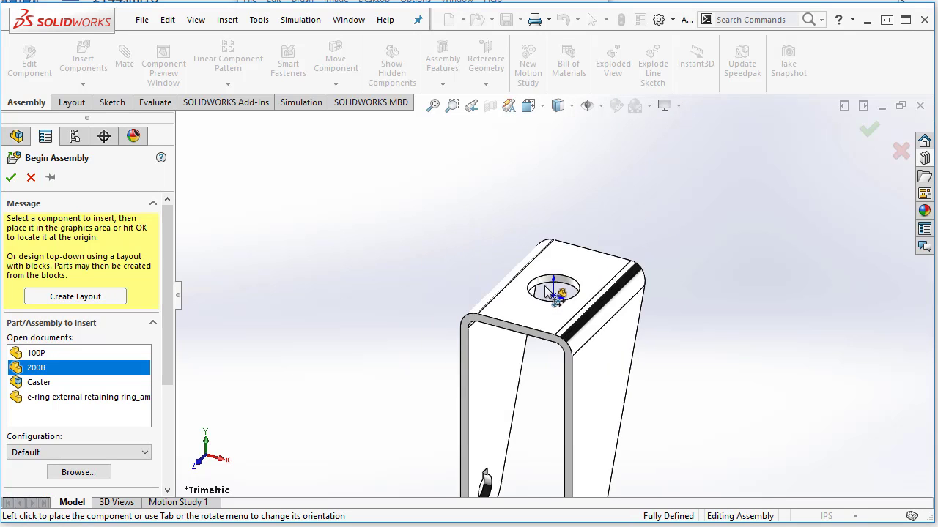
{"action": "left_click", "coordinate": [544, 287]}
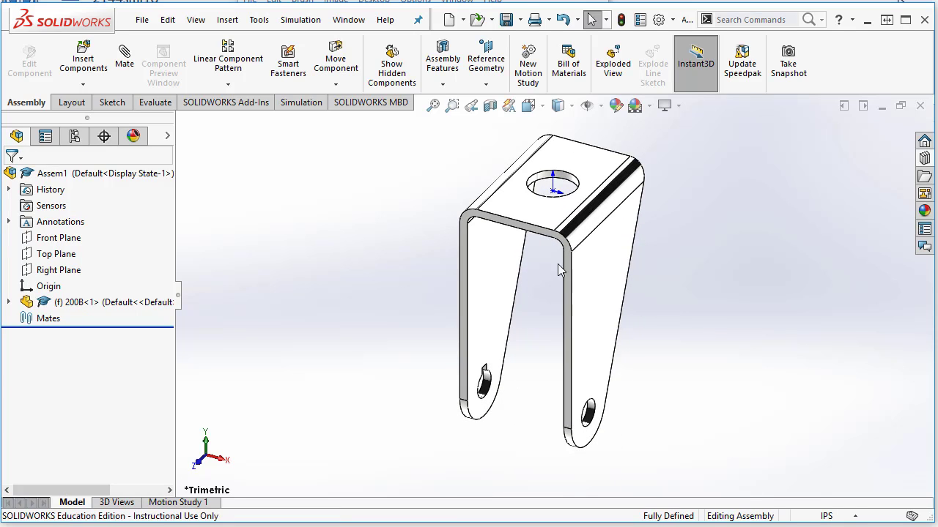
- Hide the origins in the graphics area
{"action": "left_click", "coordinate": [586, 106]}
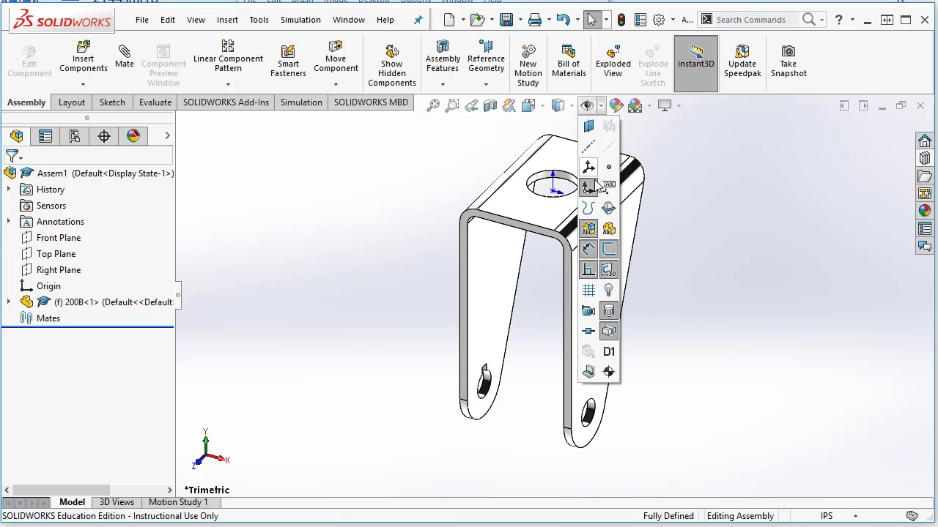
{"action": "left_click", "coordinate": [359, 228]}
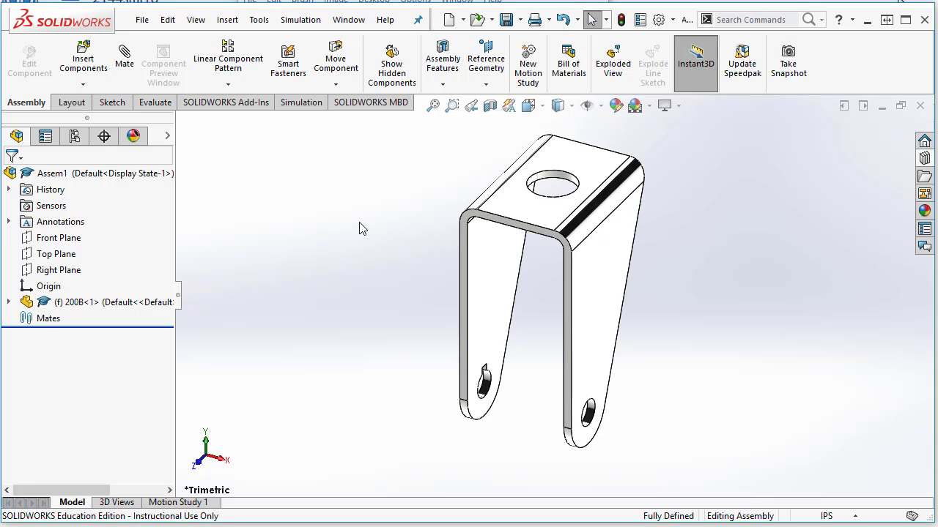
{"action": "key", "text": "z"}
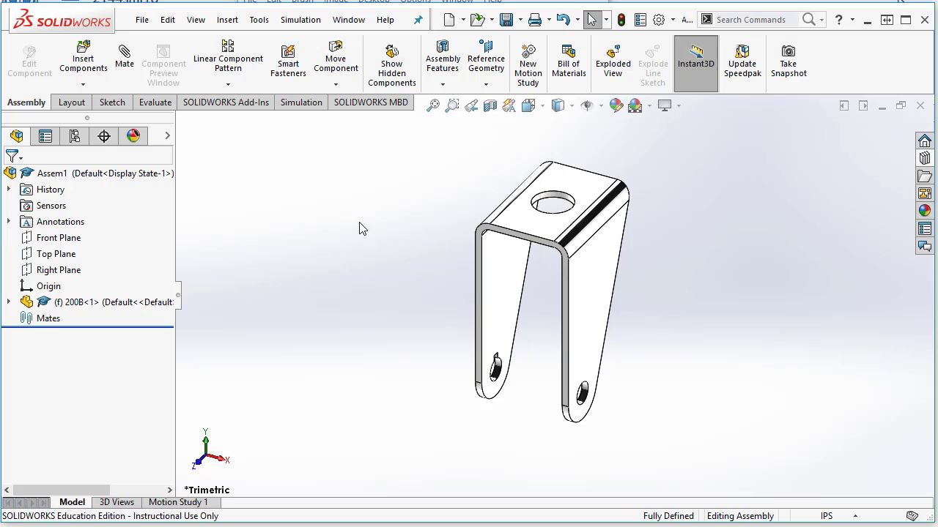
- Insert the 100P post as a second component beside the top of the bracket
{"action": "left_click", "coordinate": [93, 70]}
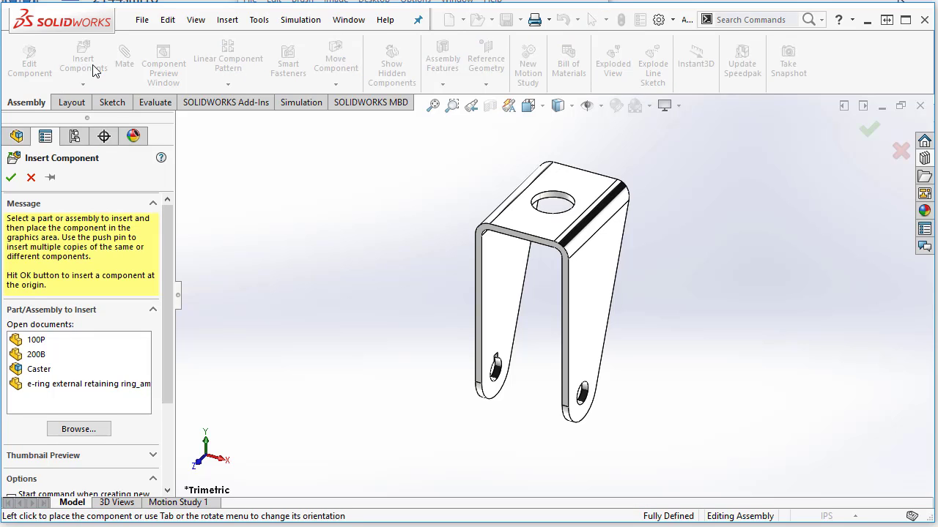
{"action": "left_click", "coordinate": [42, 344]}
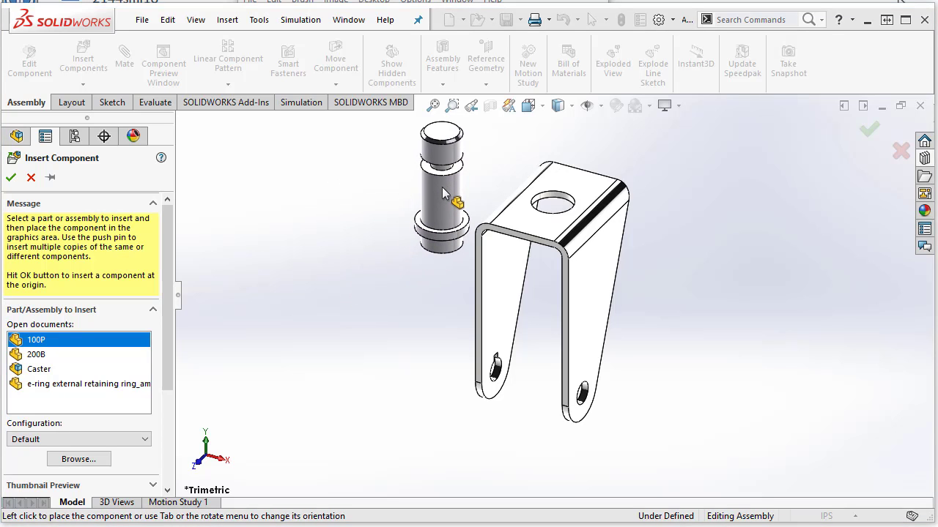
{"action": "left_click", "coordinate": [441, 186]}
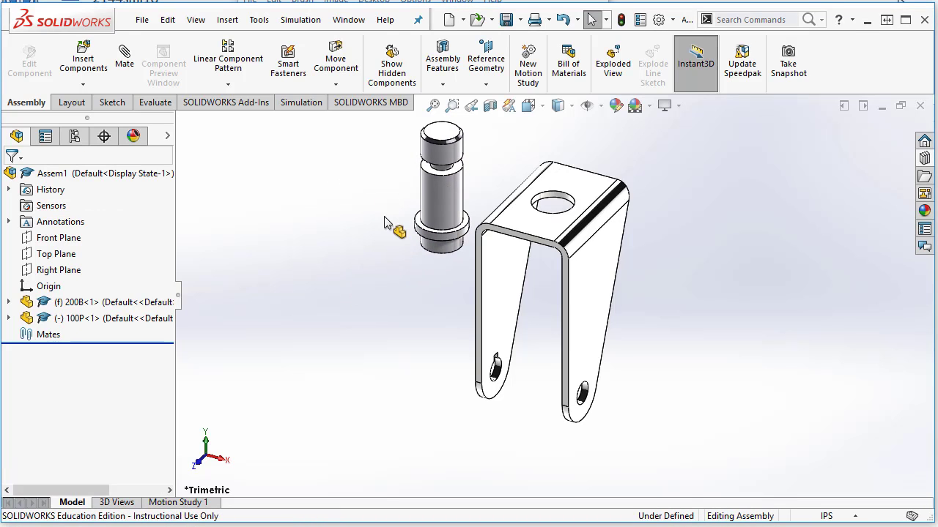
- Add a concentric mate between the 100P post's cylindrical face and the hole in the bracket's top plate
{"action": "left_click", "coordinate": [126, 59]}
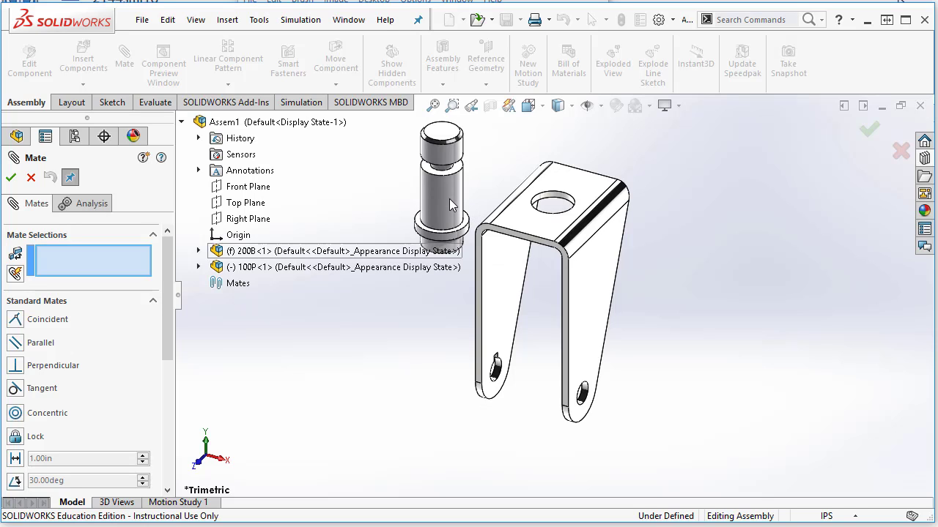
{"action": "scroll", "coordinate": [527, 280], "scroll_direction": "up", "scroll_amount": 1}
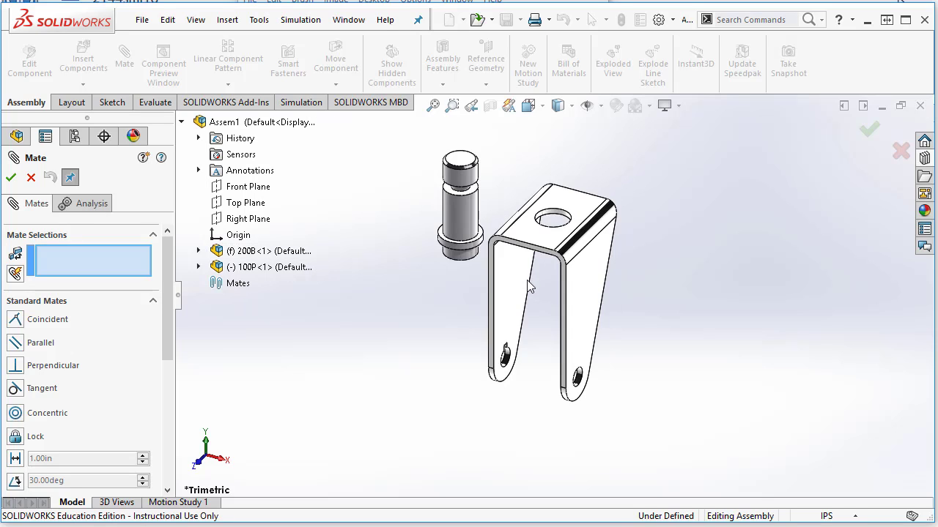
{"action": "left_click", "coordinate": [474, 214]}
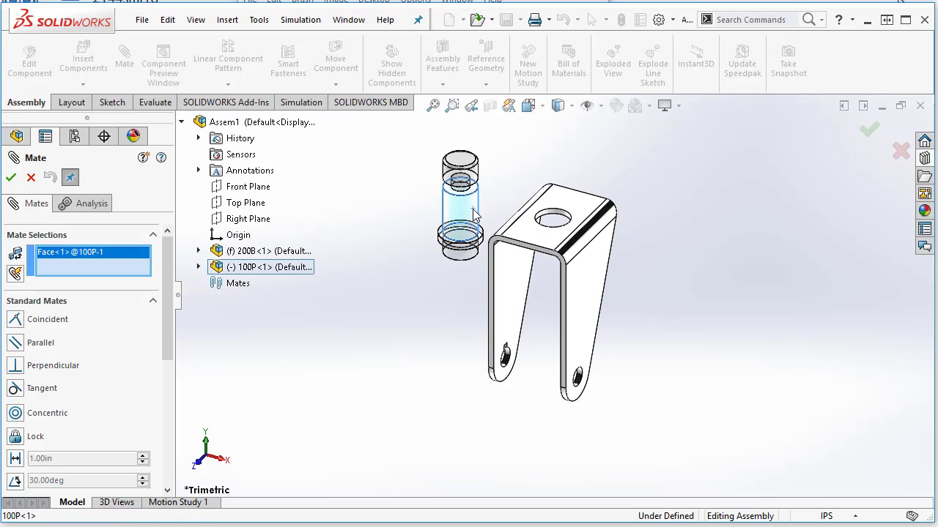
{"action": "scroll", "coordinate": [533, 216], "scroll_direction": "down", "scroll_amount": 3}
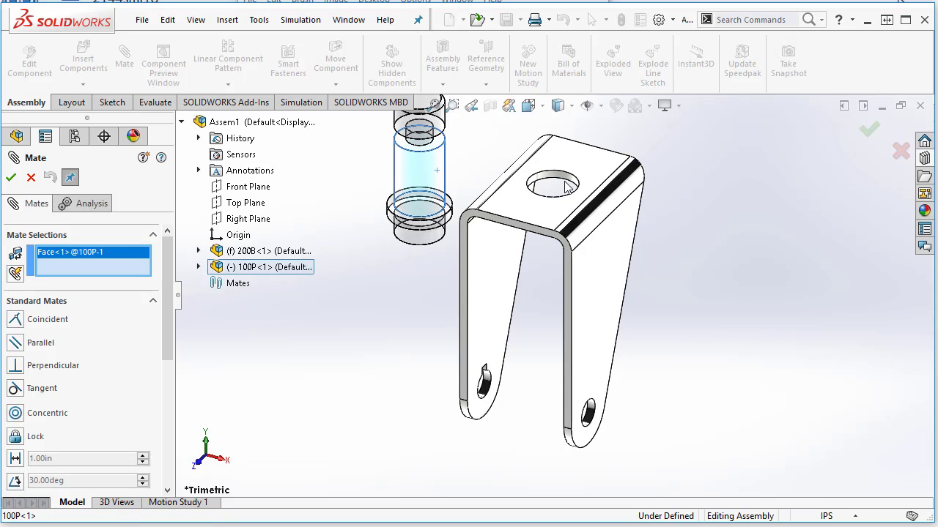
{"action": "left_click", "coordinate": [564, 182]}
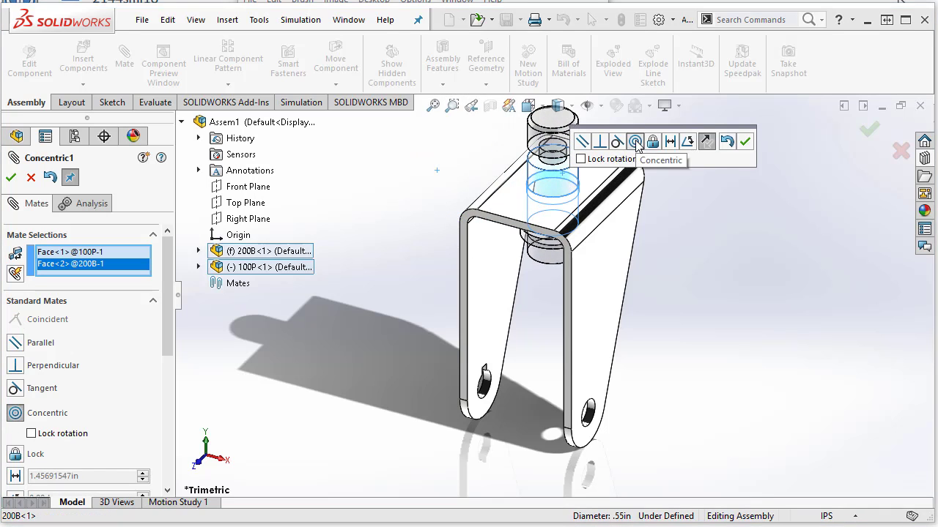
{"action": "left_click", "coordinate": [747, 141]}
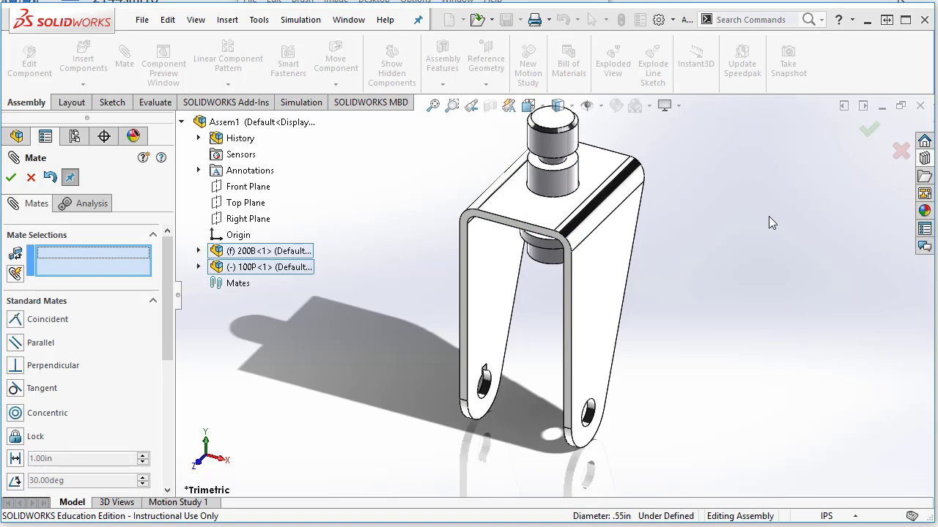
- Add a coincident mate between the bracket's top face and the underside of the 100P post's collar, then finish mating
{"action": "left_click", "coordinate": [515, 211]}
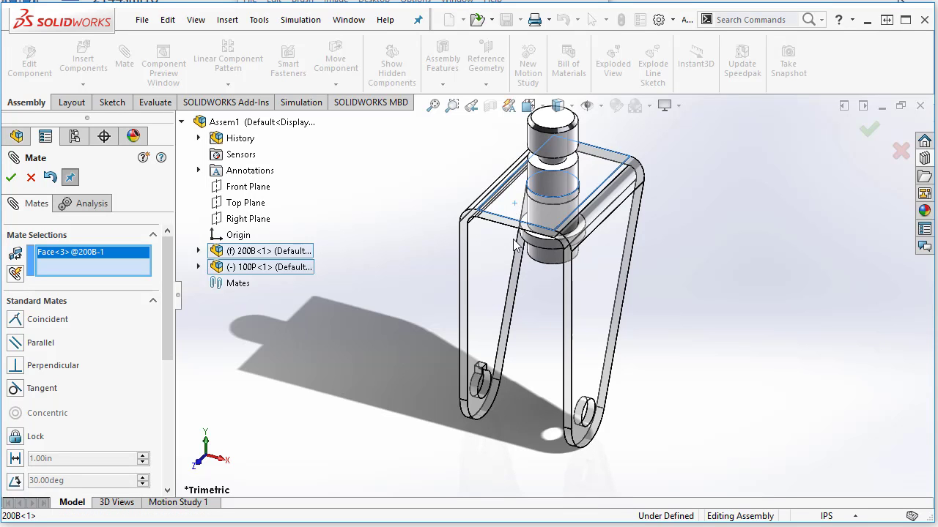
{"action": "middle_click_drag", "start_coordinate": [533, 307], "coordinate": [542, 154]}
{"action": "scroll", "coordinate": [534, 209], "scroll_direction": "down", "scroll_amount": 2}
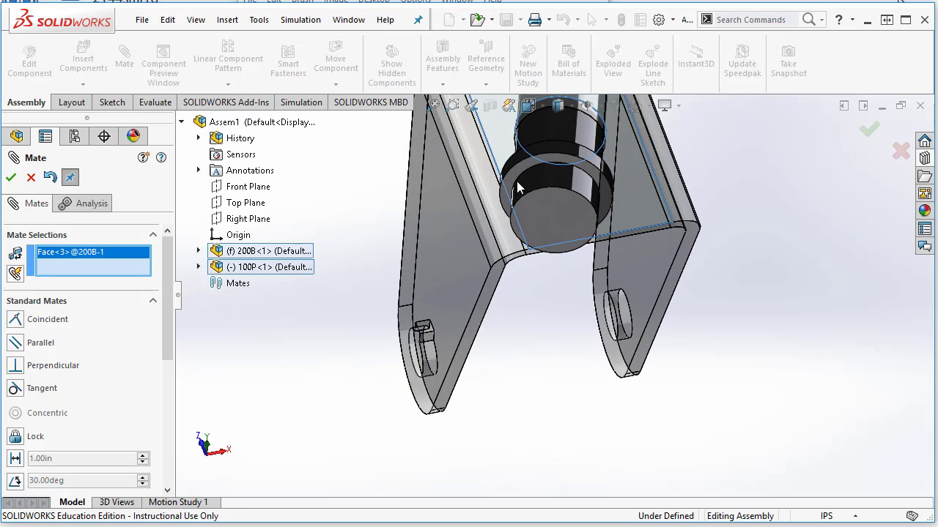
{"action": "left_click", "coordinate": [510, 184]}
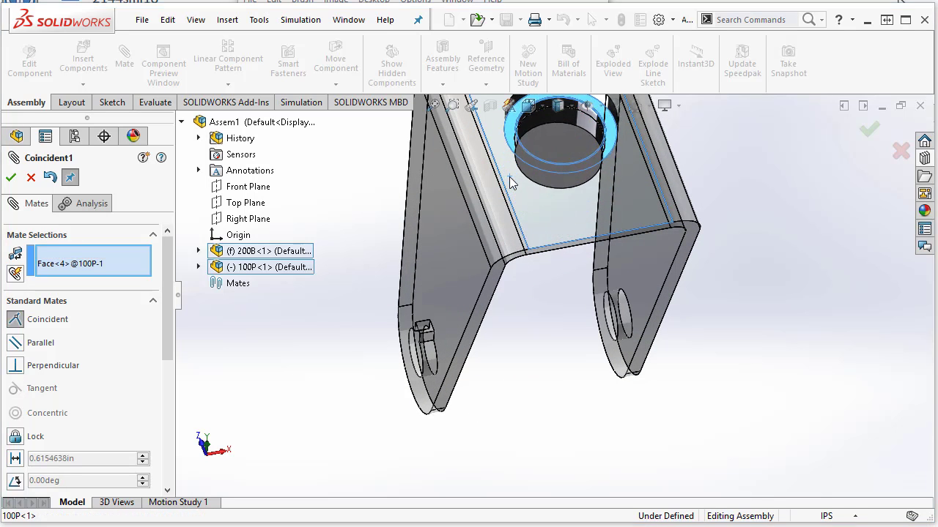
{"action": "scroll", "coordinate": [576, 272], "scroll_direction": "up", "scroll_amount": 2}
{"action": "middle_click_drag", "start_coordinate": [555, 262], "coordinate": [535, 423]}
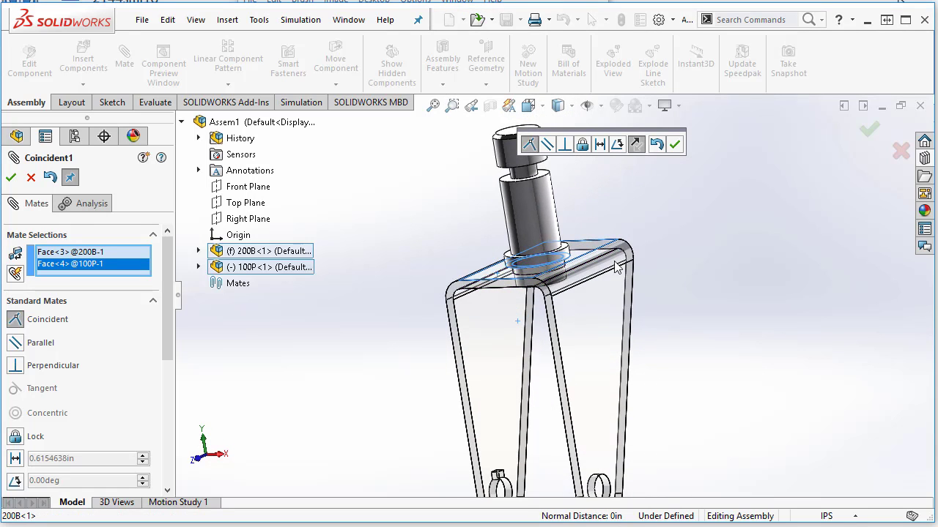
{"action": "left_click", "coordinate": [675, 146]}
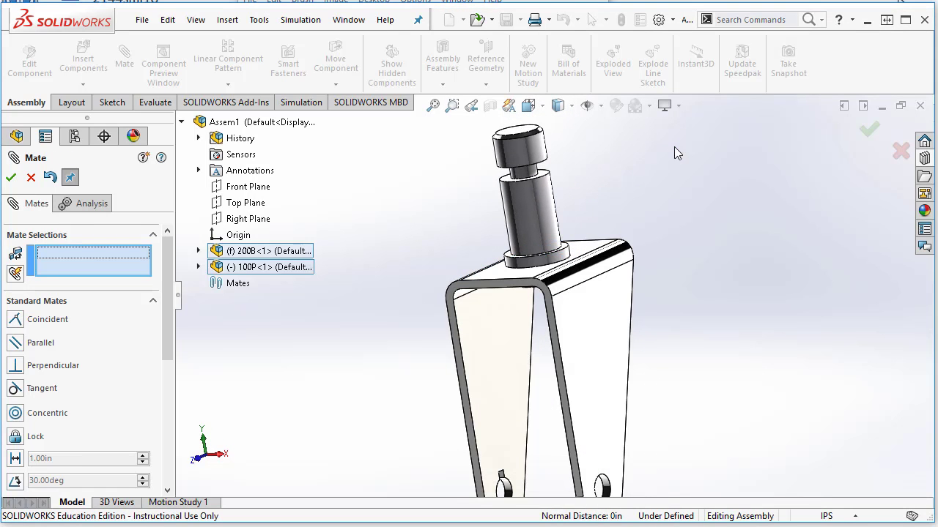
{"action": "middle_click_drag", "start_coordinate": [660, 199], "coordinate": [673, 218]}
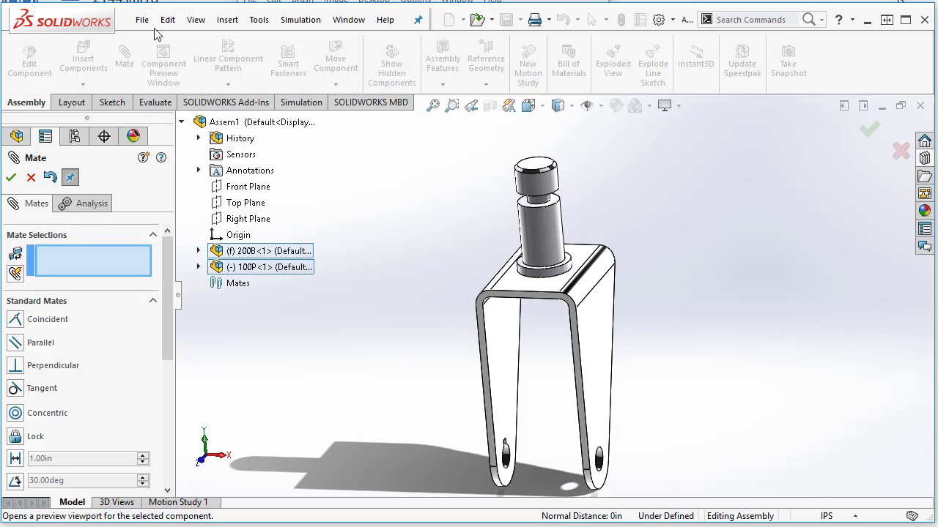
{"action": "left_click", "coordinate": [11, 177]}
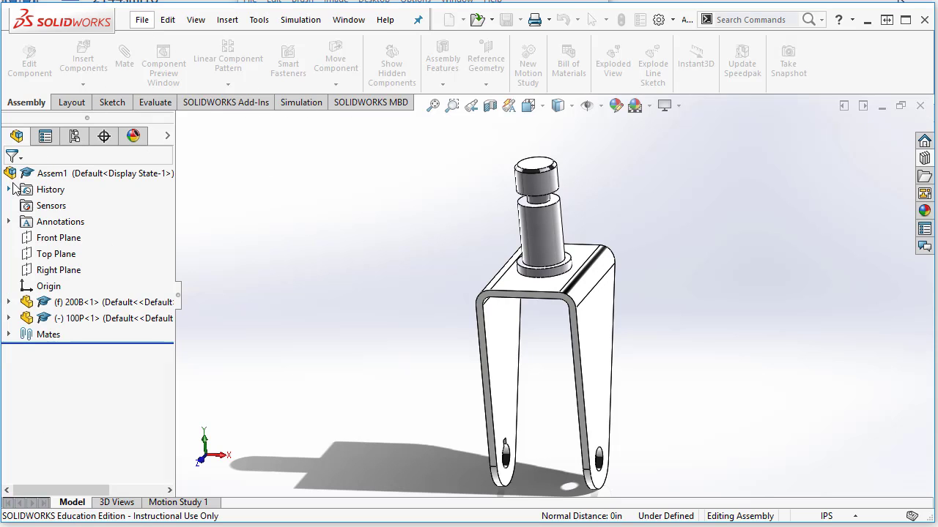
- Insert the 300S.SLDPRT part from the 14-90 folder and place it near the lower end of the bracket's legs
{"action": "left_click", "coordinate": [85, 57]}
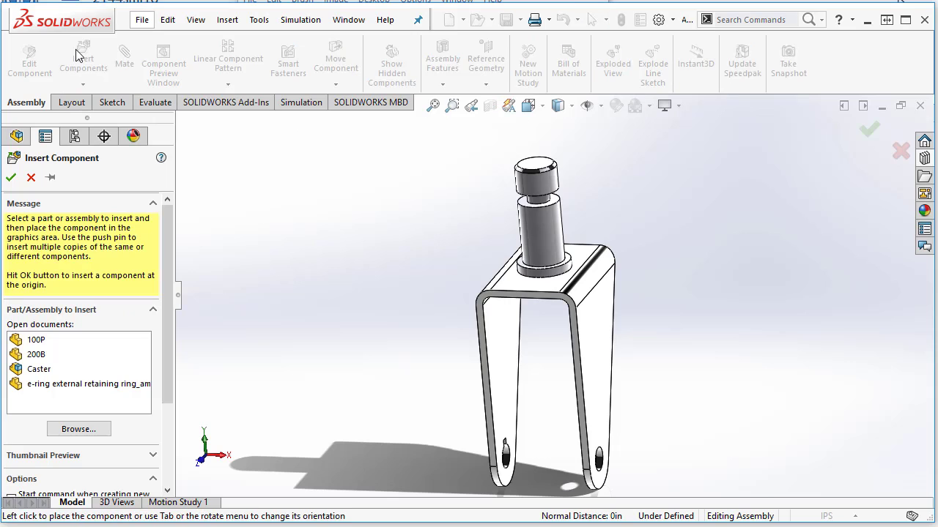
{"action": "left_click", "coordinate": [92, 433]}
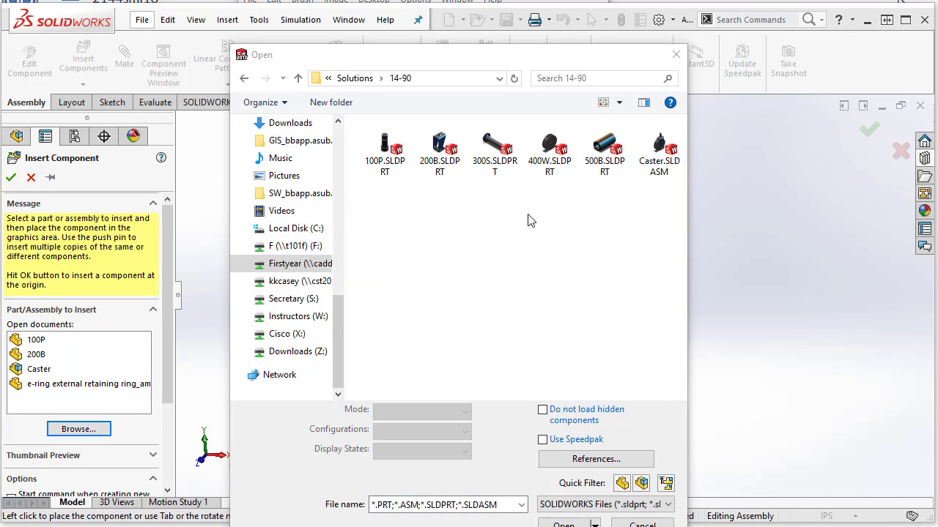
{"action": "left_click", "coordinate": [495, 150]}
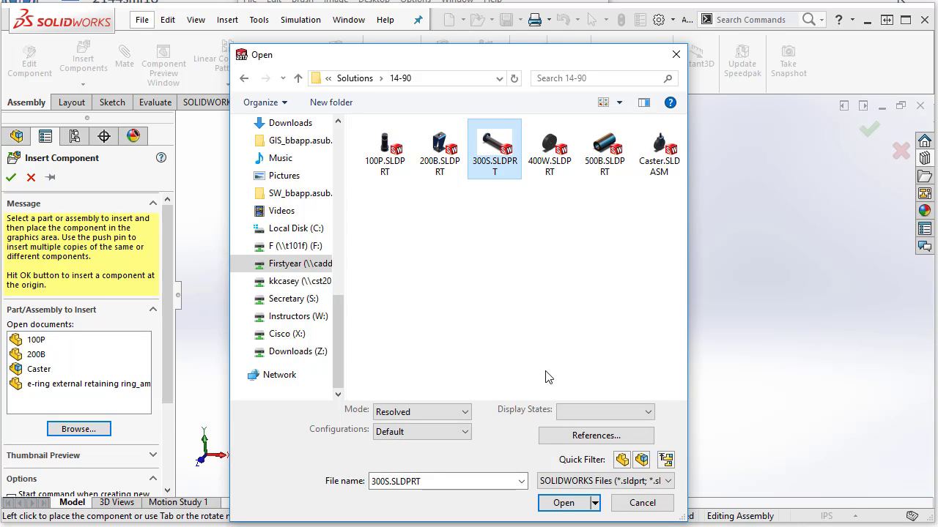
{"action": "left_click", "coordinate": [562, 502]}
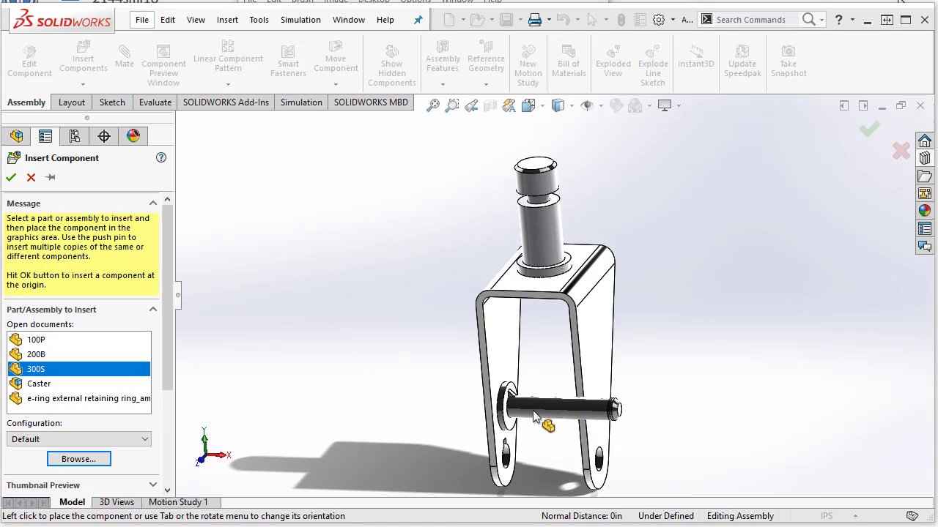
{"action": "left_click", "coordinate": [476, 426]}
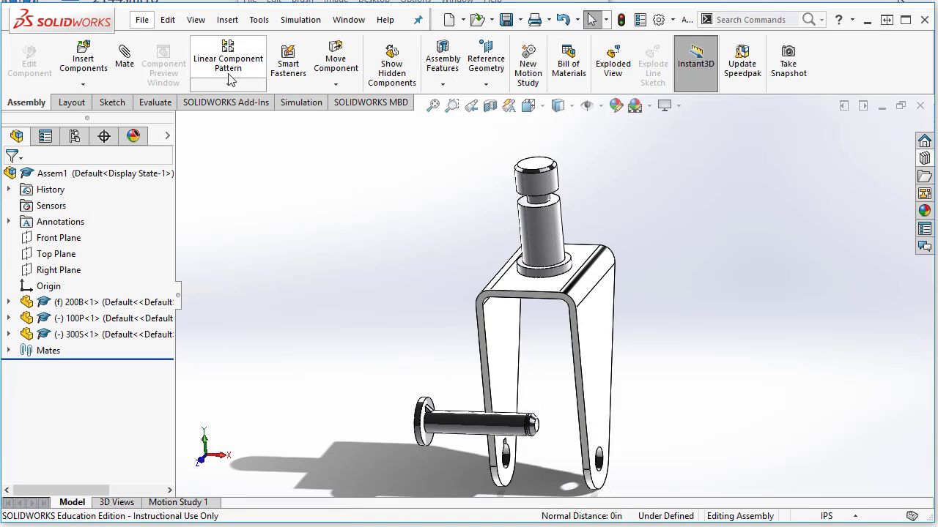
- Add a concentric mate between the 300S shaft's cylindrical face and the hole in the bracket's near leg
{"action": "left_click", "coordinate": [125, 55]}
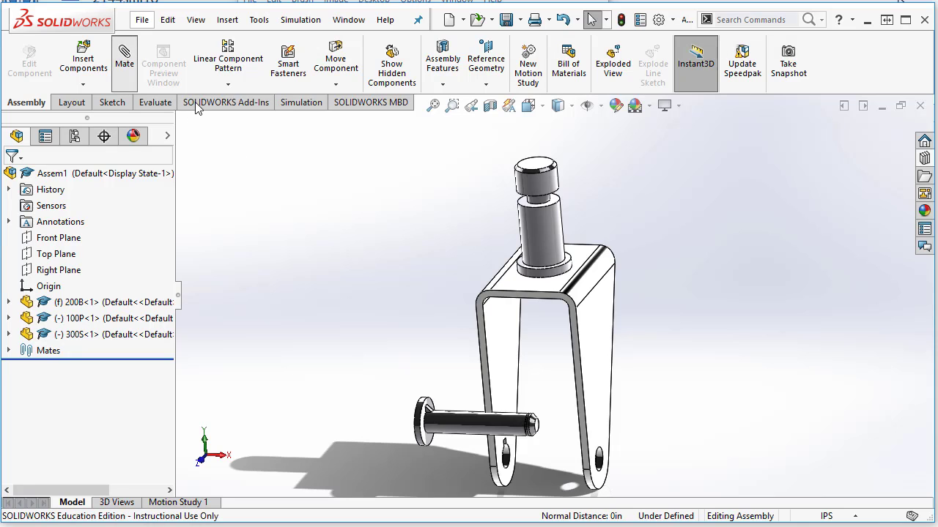
{"action": "left_click", "coordinate": [450, 418]}
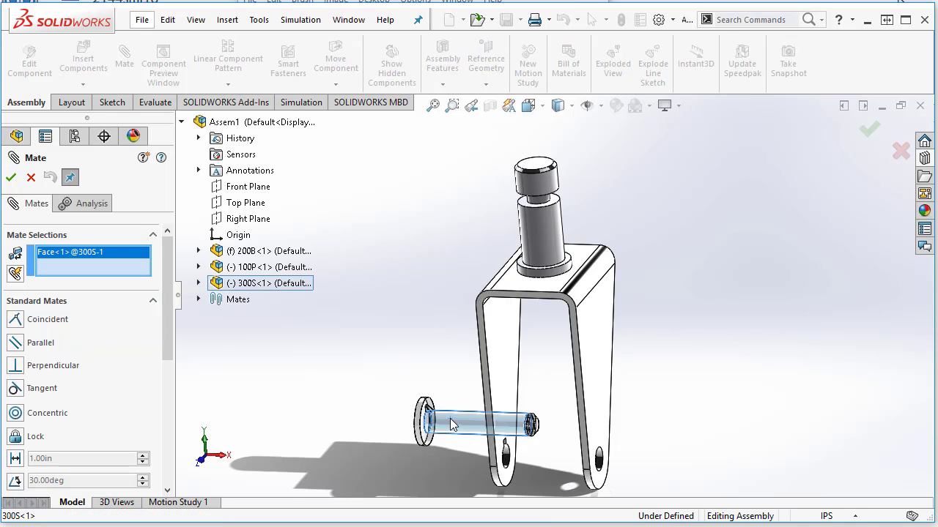
{"action": "left_click", "coordinate": [506, 459]}
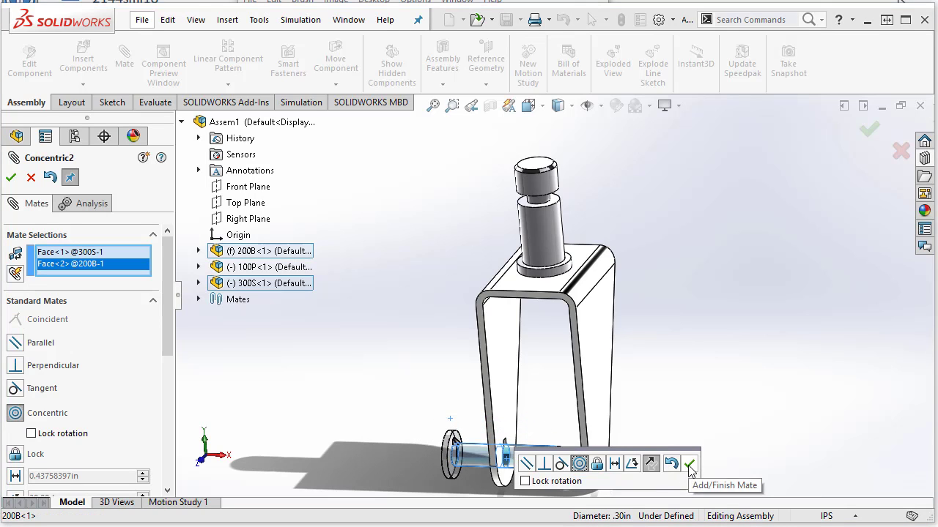
{"action": "left_click", "coordinate": [689, 464]}
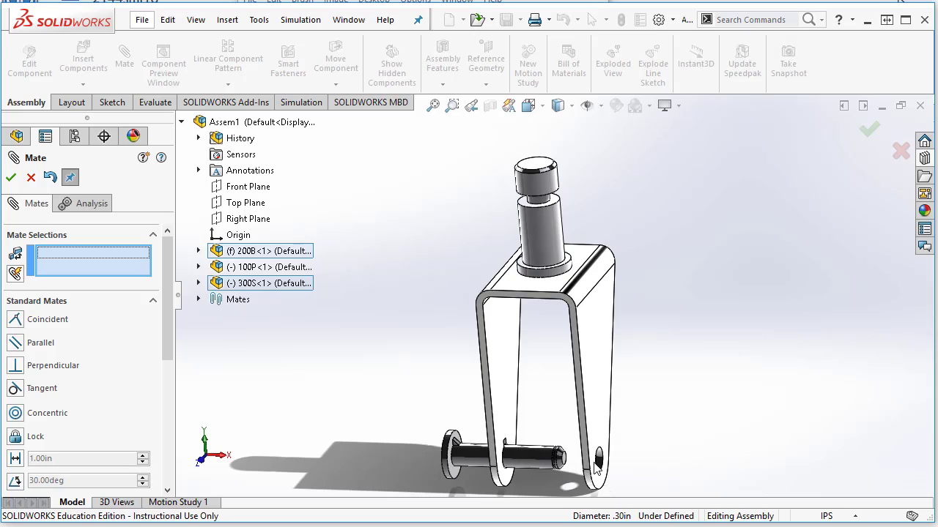
- Add a coincident mate between the inner face of the 300S shaft's head and the outer face of the adjacent bracket leg
{"action": "left_click", "coordinate": [453, 452]}
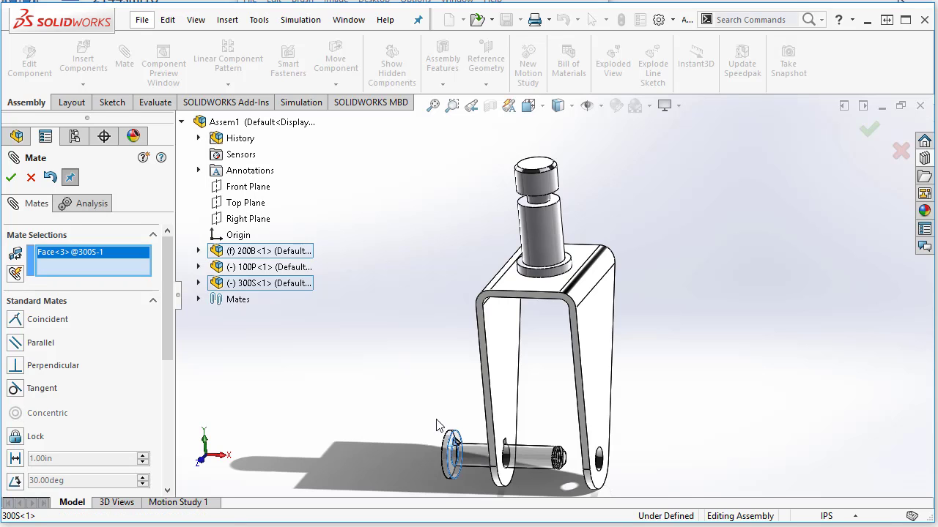
{"action": "middle_click_drag", "start_coordinate": [433, 426], "coordinate": [493, 414]}
{"action": "left_click", "coordinate": [493, 414]}
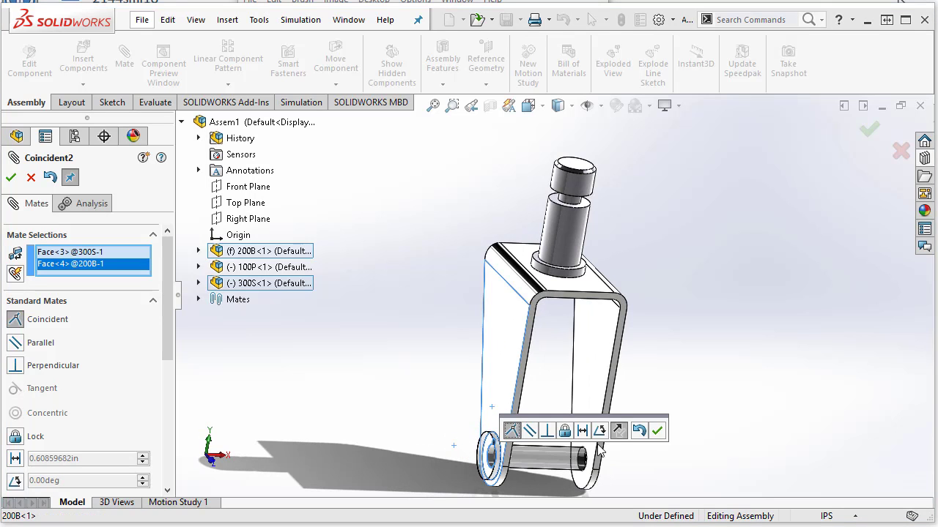
{"action": "left_click", "coordinate": [657, 431]}
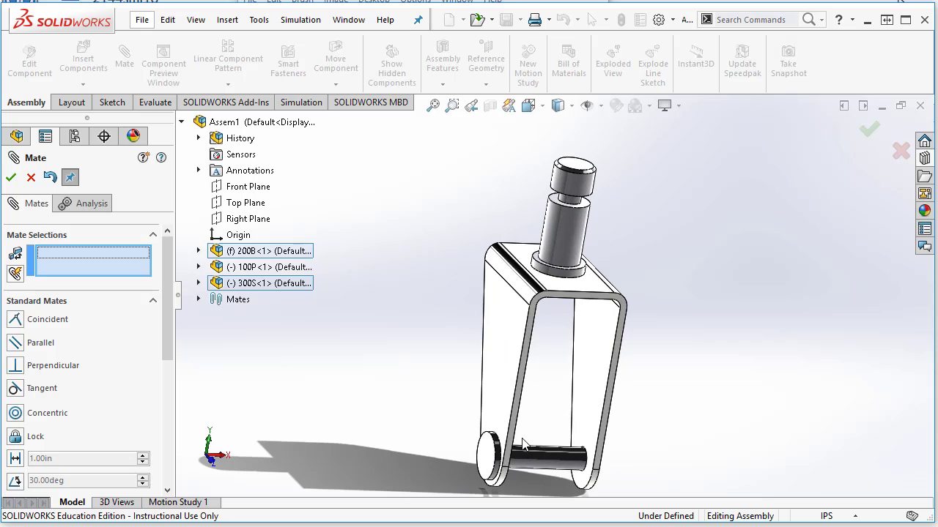
- Switch the assembly's display style to Wireframe to expose the hidden key and slot at the 300S shaft's head
{"action": "middle_click_drag", "start_coordinate": [522, 442], "coordinate": [552, 282]}
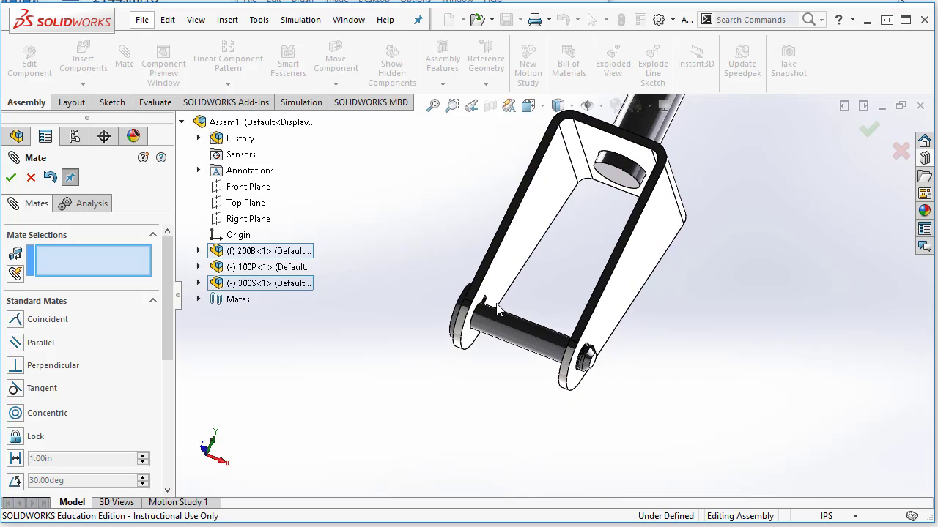
{"action": "scroll", "coordinate": [459, 307], "scroll_direction": "down", "scroll_amount": 4}
{"action": "middle_click_drag", "start_coordinate": [457, 313], "coordinate": [502, 330]}
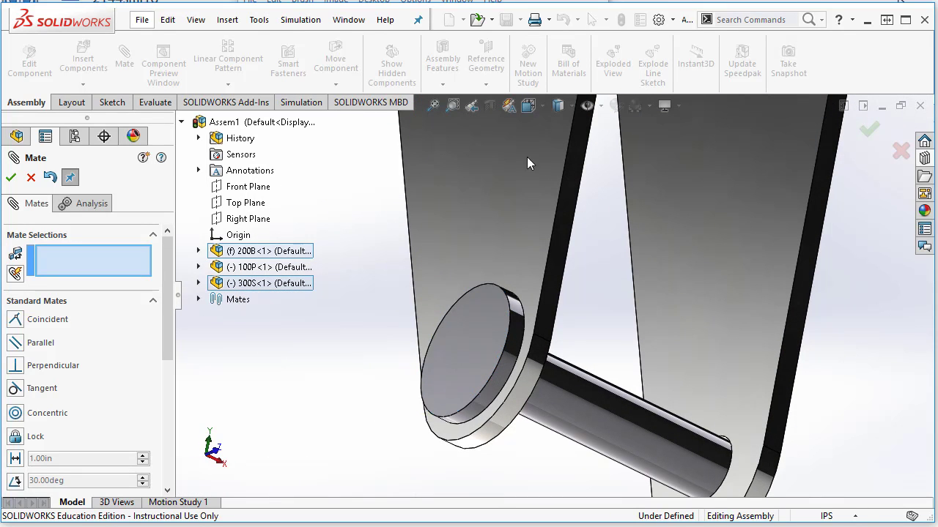
{"action": "left_click", "coordinate": [572, 105]}
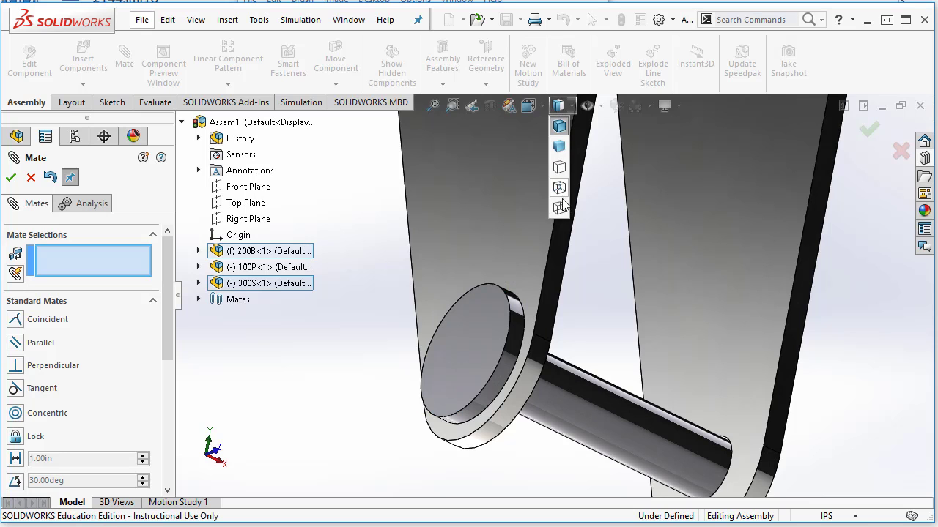
{"action": "left_click", "coordinate": [561, 209]}
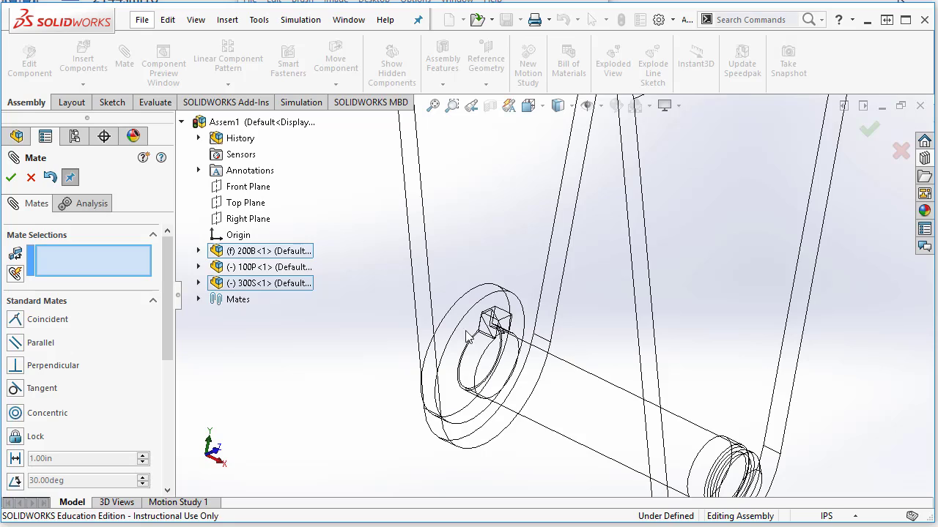
- Add a parallel mate between the side face of the bracket hole's square notch and the matching side face of the 300S shaft's key
{"action": "middle_click_drag", "start_coordinate": [462, 335], "coordinate": [523, 382]}
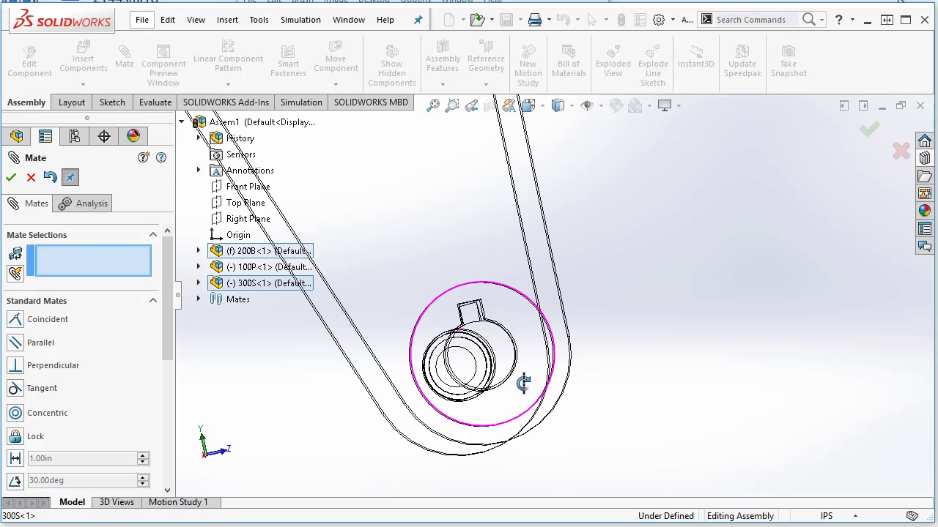
{"action": "scroll", "coordinate": [448, 330], "scroll_direction": "down", "scroll_amount": 5}
{"action": "scroll", "coordinate": [446, 329], "scroll_direction": "down", "scroll_amount": 2}
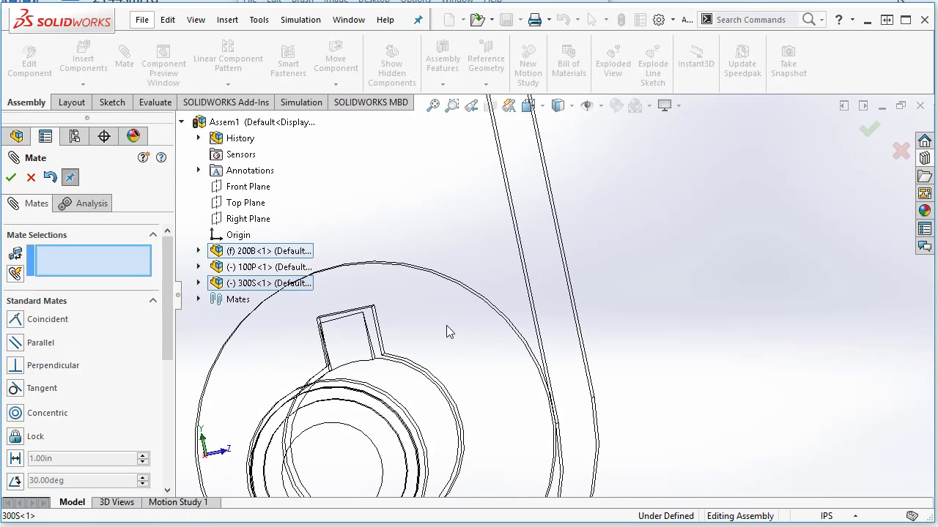
{"action": "middle_click_drag", "start_coordinate": [425, 329], "coordinate": [454, 351]}
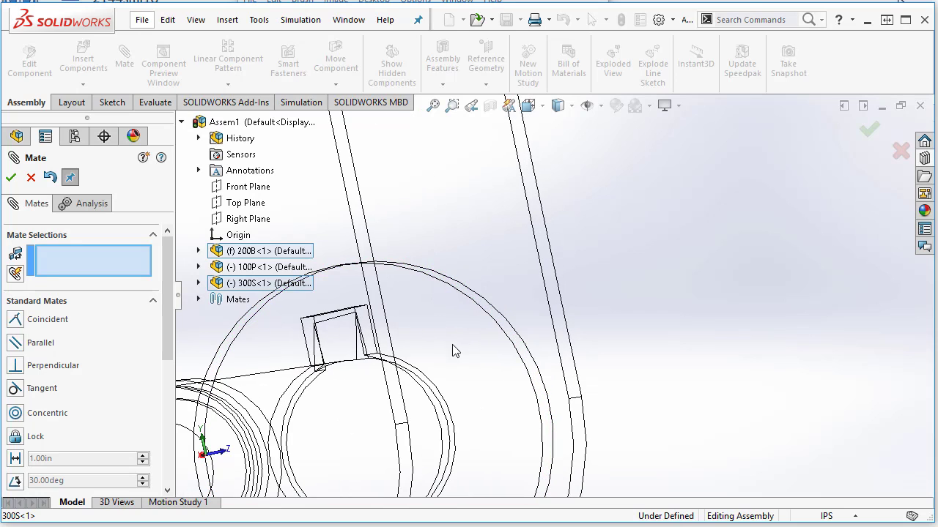
{"action": "right_click", "coordinate": [369, 332]}
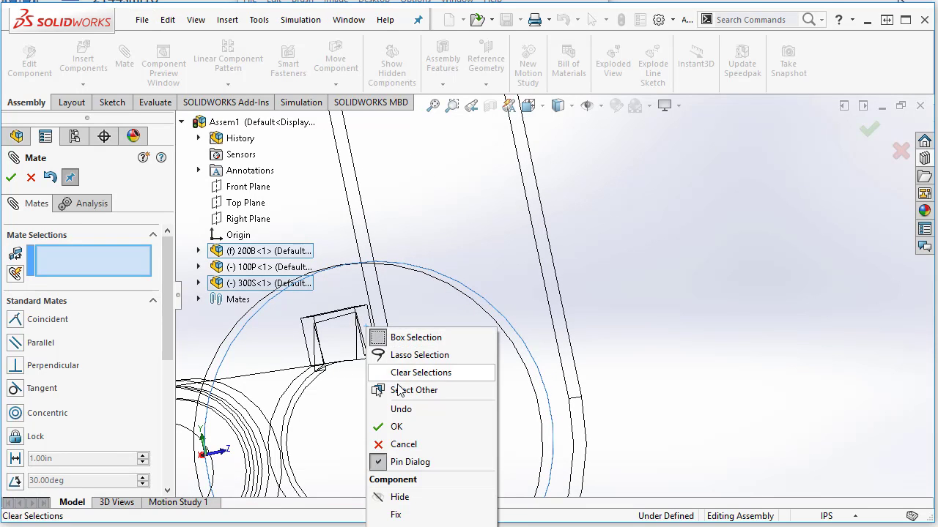
{"action": "left_click", "coordinate": [400, 391]}
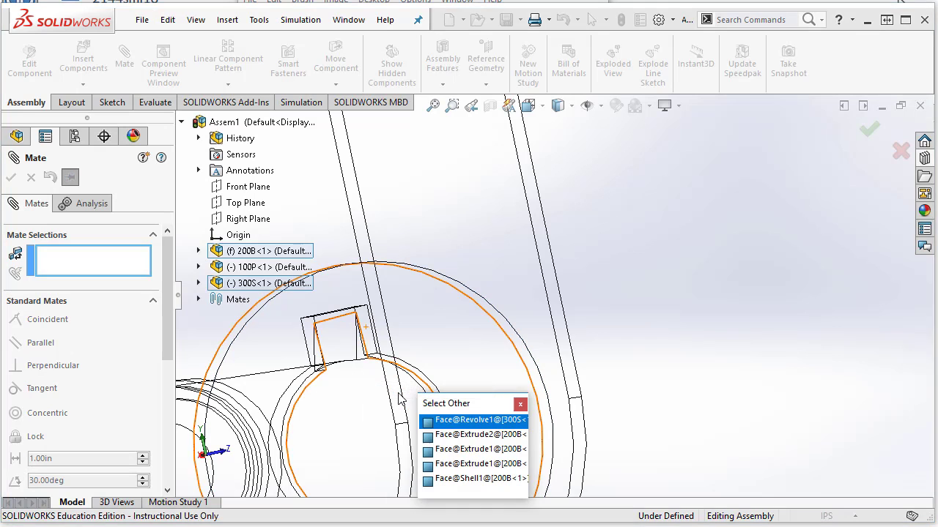
{"action": "left_click", "coordinate": [448, 436]}
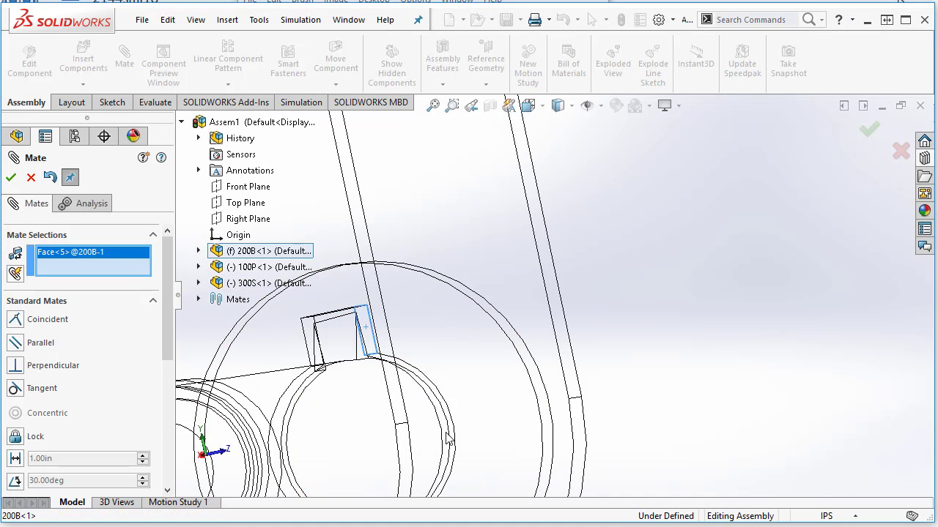
{"action": "middle_click_drag", "start_coordinate": [428, 378], "coordinate": [398, 359]}
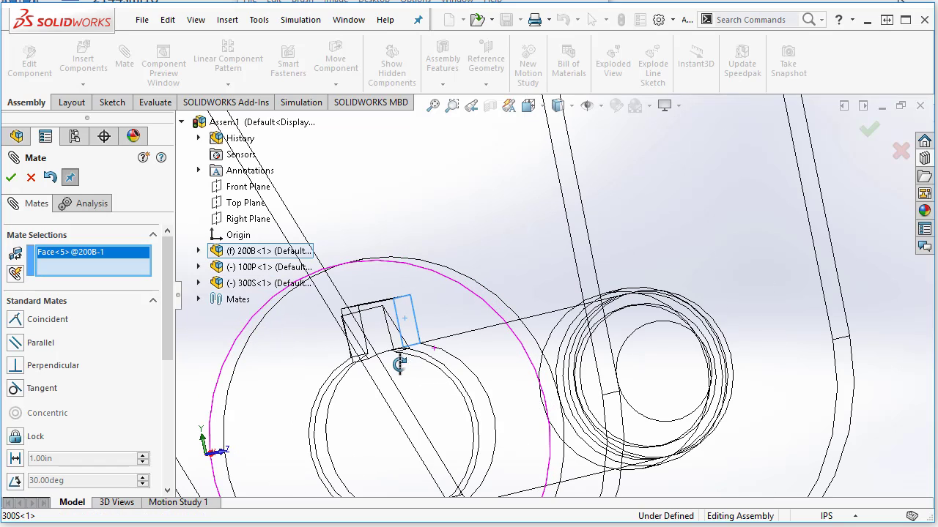
{"action": "right_click", "coordinate": [396, 336]}
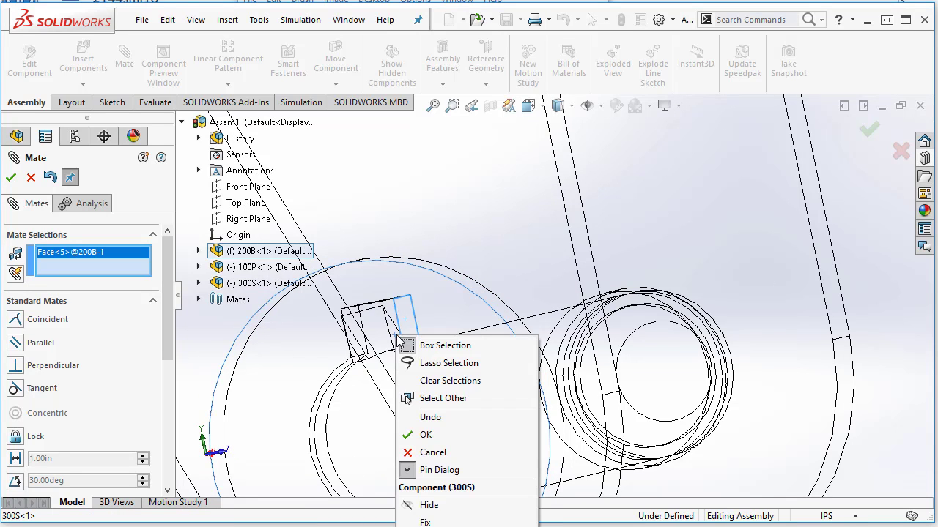
{"action": "left_click", "coordinate": [443, 397]}
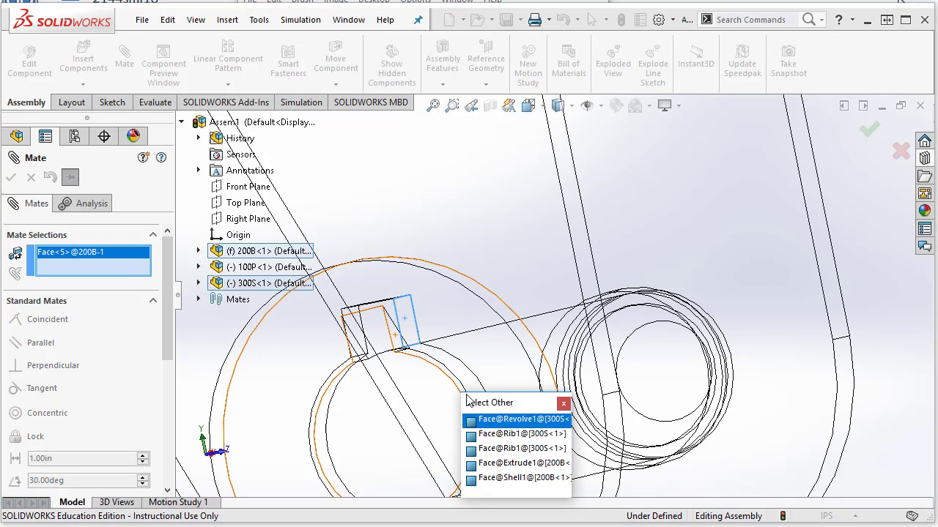
{"action": "left_click", "coordinate": [503, 436]}
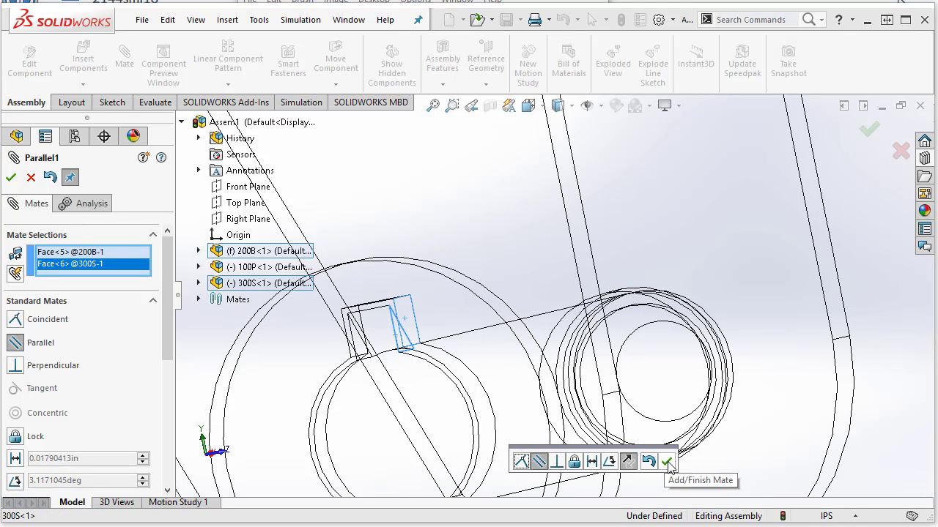
{"action": "left_click", "coordinate": [668, 462]}
- Restore the Shaded With Edges display style and finish mating
{"action": "middle_click_drag", "start_coordinate": [511, 390], "coordinate": [490, 336]}
{"action": "scroll", "coordinate": [482, 356], "scroll_direction": "up", "scroll_amount": 3}
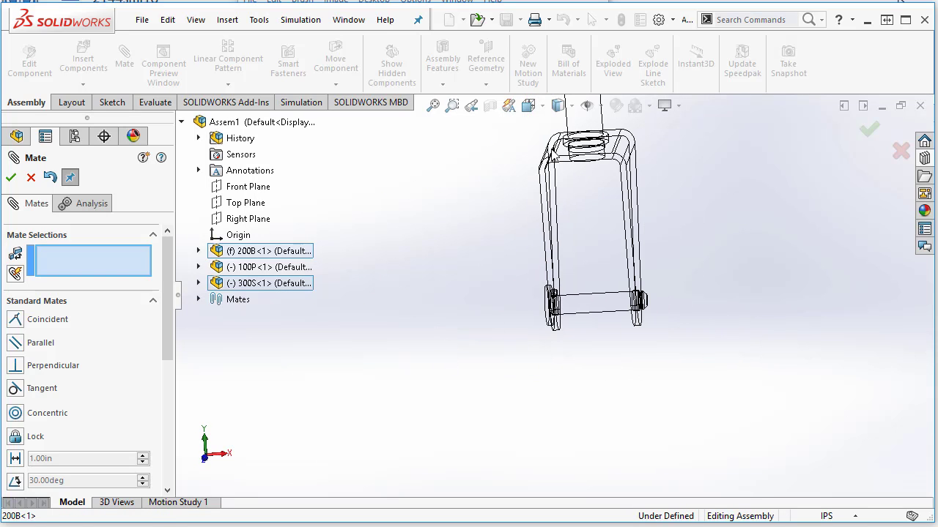
{"action": "left_click", "coordinate": [559, 106]}
{"action": "left_click", "coordinate": [561, 125]}
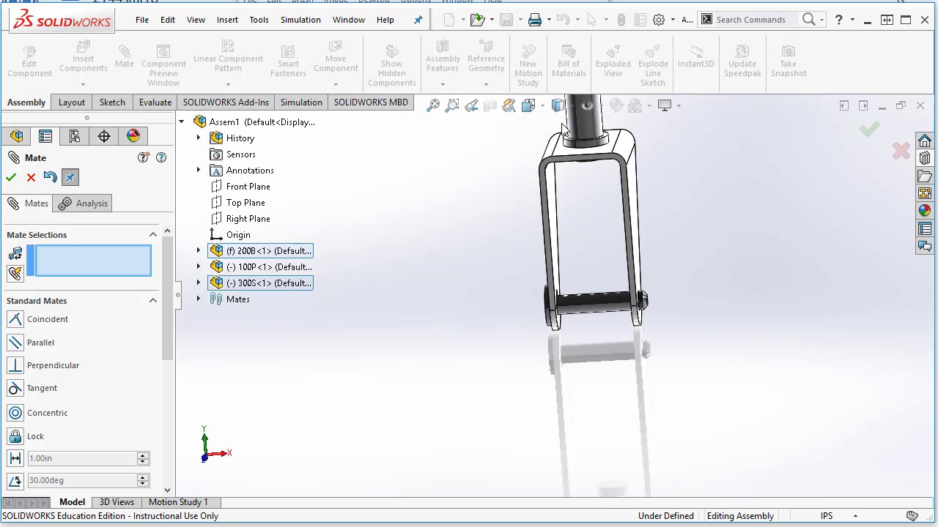
{"action": "middle_click_drag", "start_coordinate": [444, 293], "coordinate": [442, 262]}
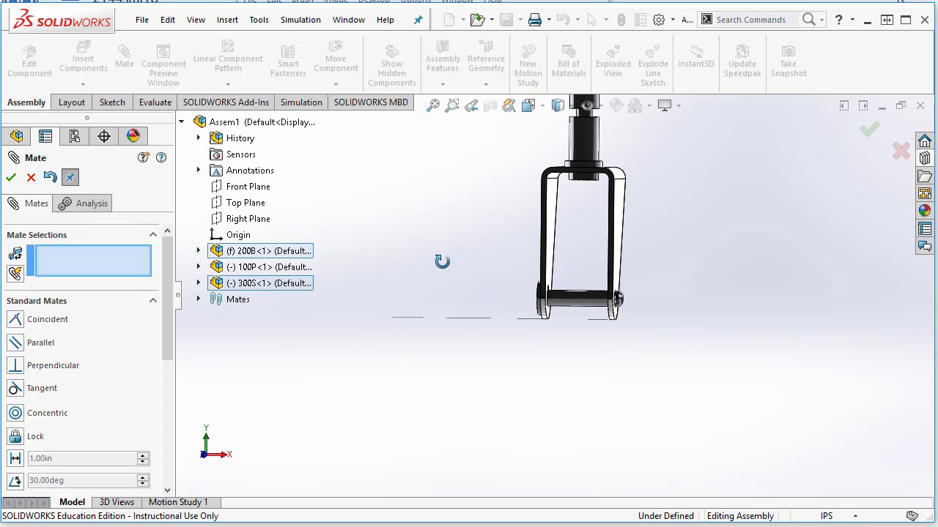
{"action": "left_click", "coordinate": [11, 178]}
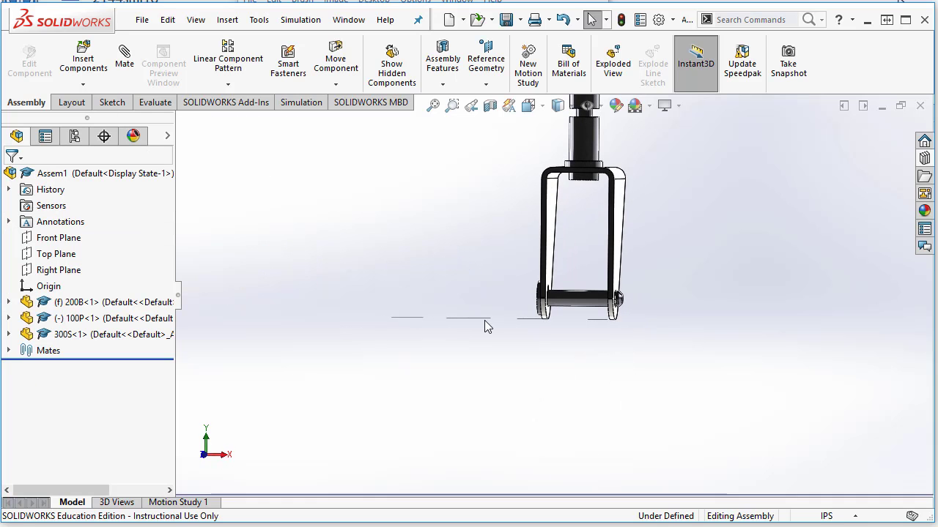
- Insert the 500B.SLDPRT part from the 14-90 folder and place it beside the lower end of the bracket's legs
{"action": "left_click", "coordinate": [89, 60]}
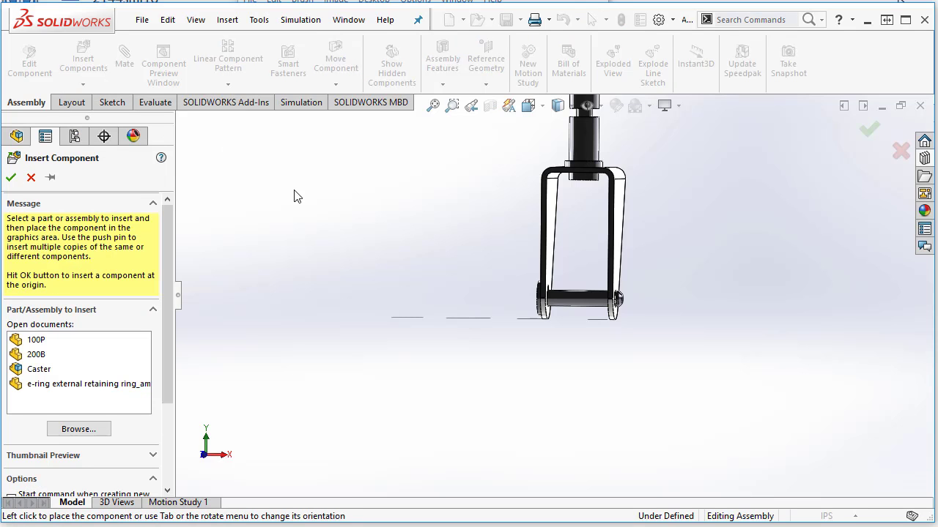
{"action": "left_click", "coordinate": [78, 429]}
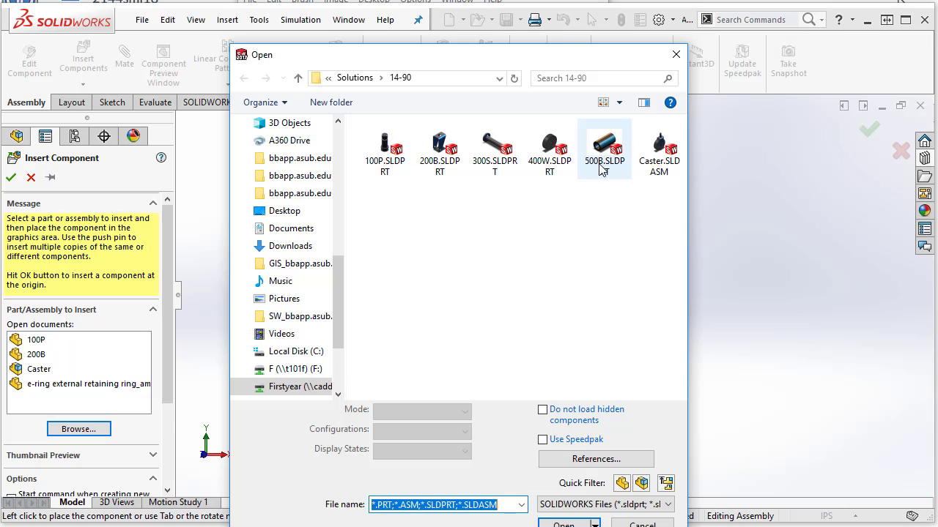
{"action": "left_click", "coordinate": [600, 165]}
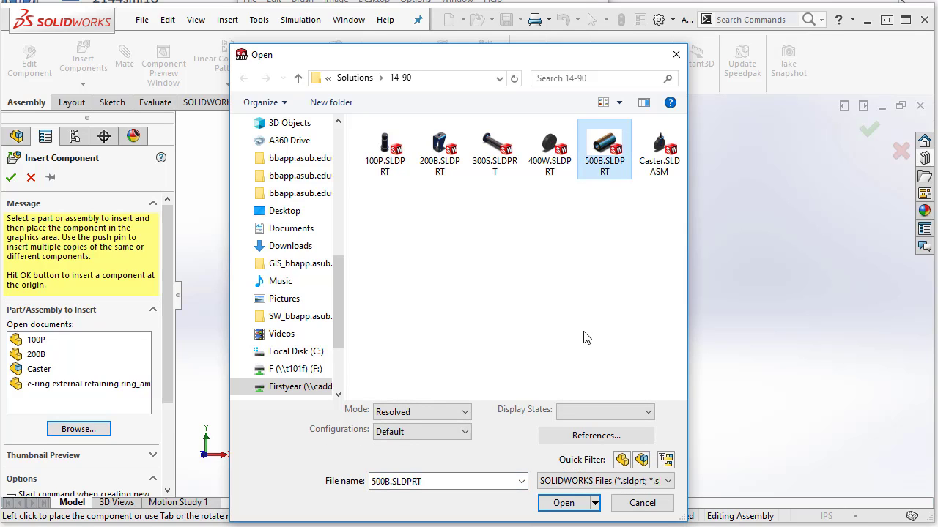
{"action": "left_click", "coordinate": [562, 504]}
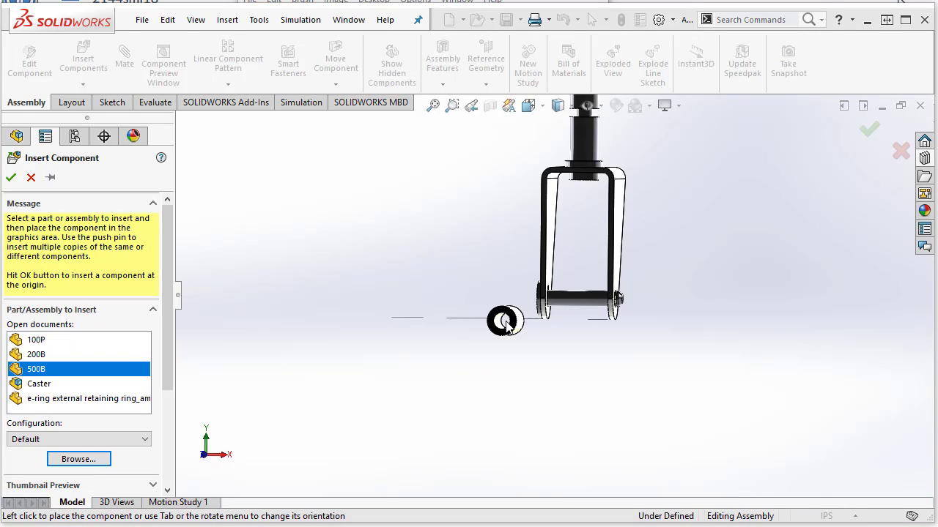
{"action": "left_click", "coordinate": [519, 335]}
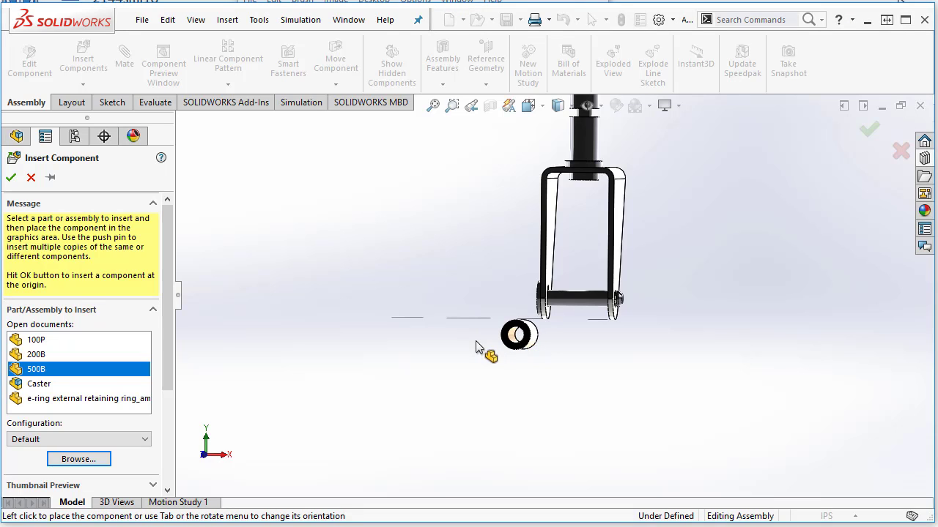
{"action": "middle_click_drag", "start_coordinate": [475, 341], "coordinate": [424, 315]}
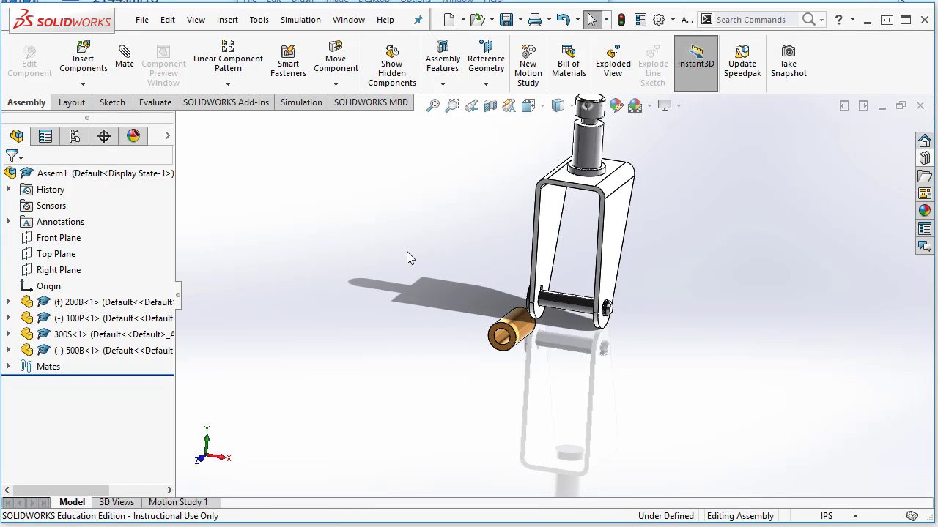
- Start a centered Width mate using the two end faces of the 500B bushing as the width selections
{"action": "left_click", "coordinate": [132, 68]}
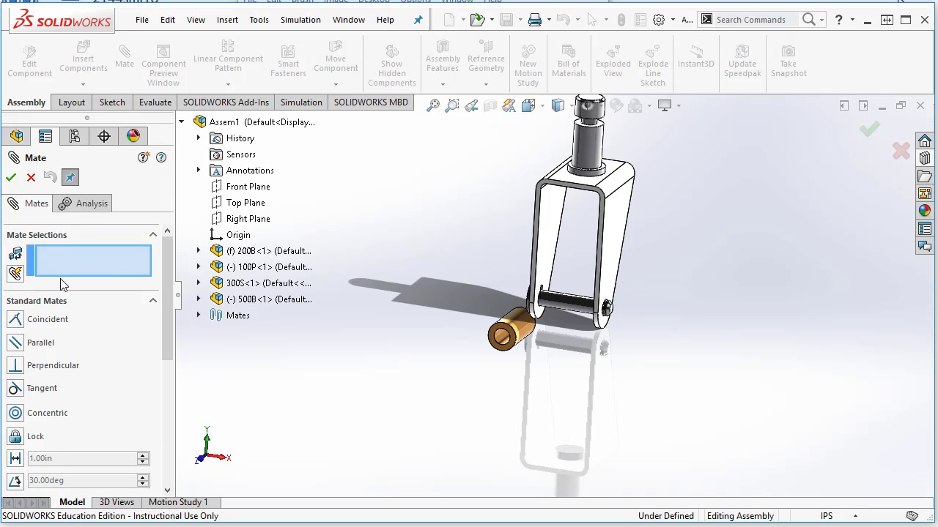
{"action": "scroll", "coordinate": [81, 320], "scroll_direction": "down", "scroll_amount": 5}
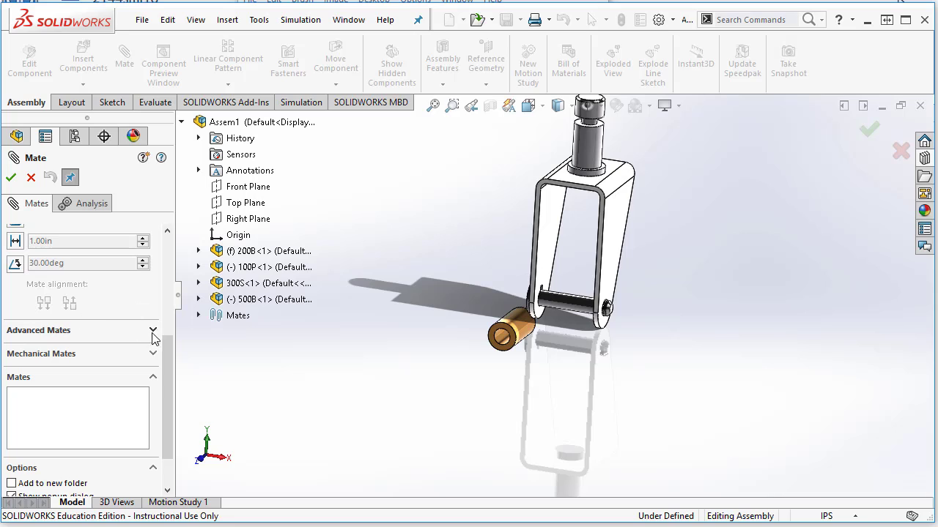
{"action": "scroll", "coordinate": [155, 337], "scroll_direction": "down", "scroll_amount": 2}
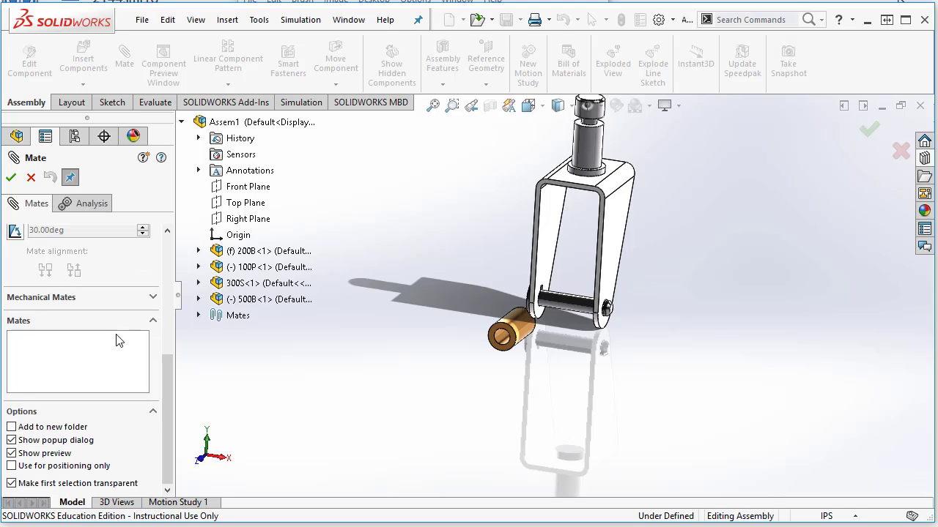
{"action": "scroll", "coordinate": [121, 308], "scroll_direction": "up", "scroll_amount": 4}
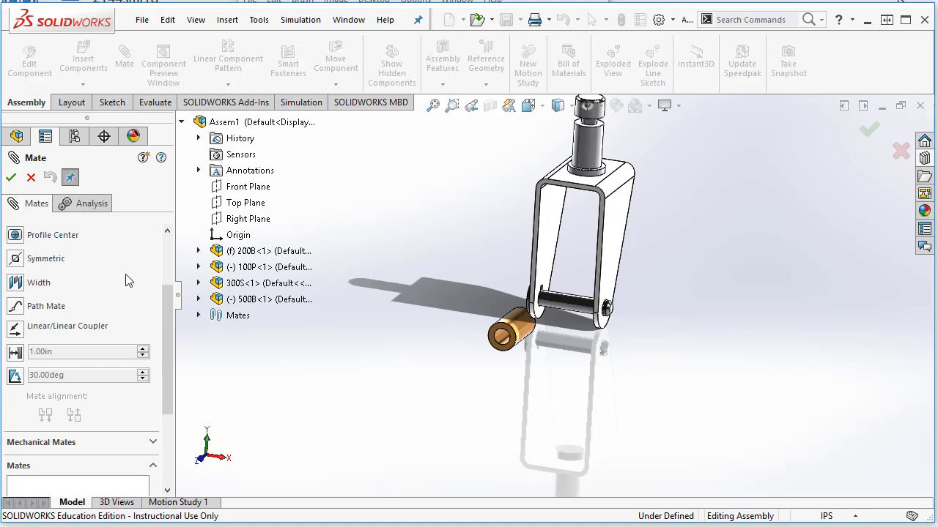
{"action": "left_click", "coordinate": [15, 284]}
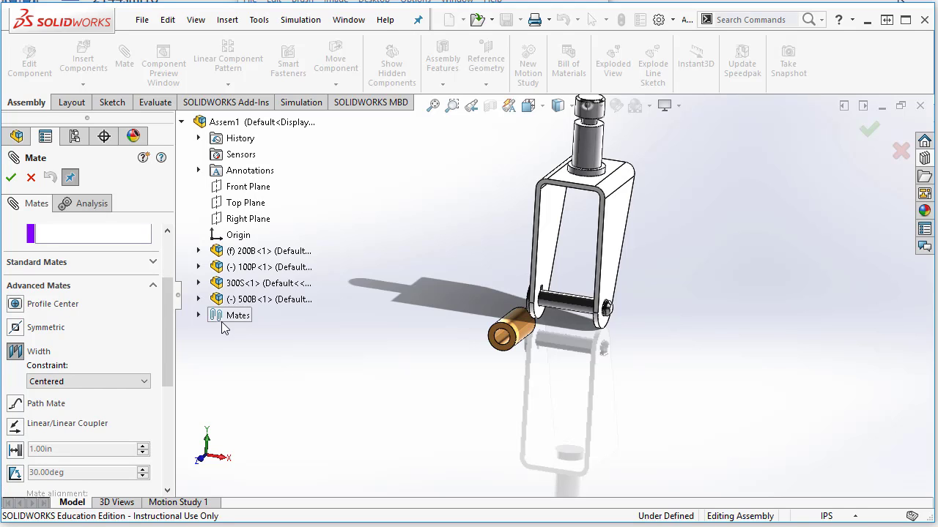
{"action": "left_click_drag", "start_coordinate": [170, 316], "coordinate": [180, 258]}
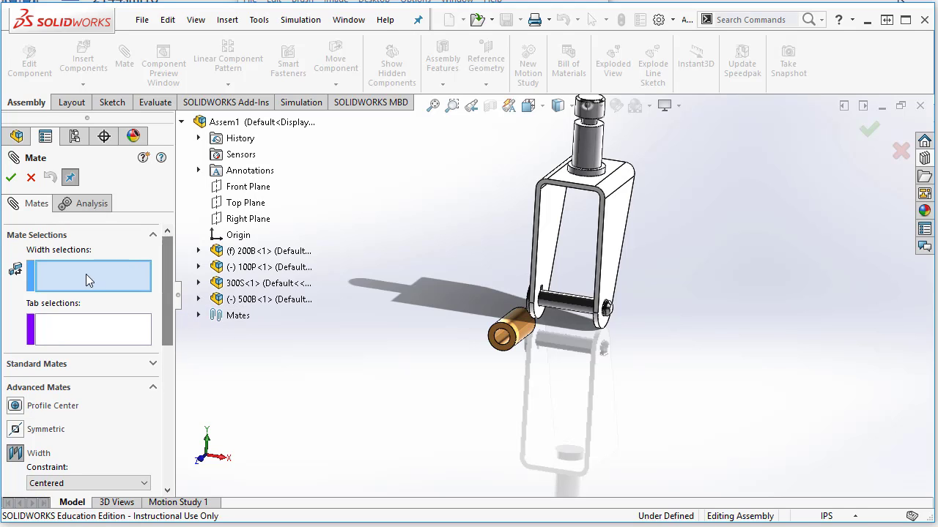
{"action": "scroll", "coordinate": [513, 346], "scroll_direction": "down", "scroll_amount": 2}
{"action": "left_click", "coordinate": [491, 352]}
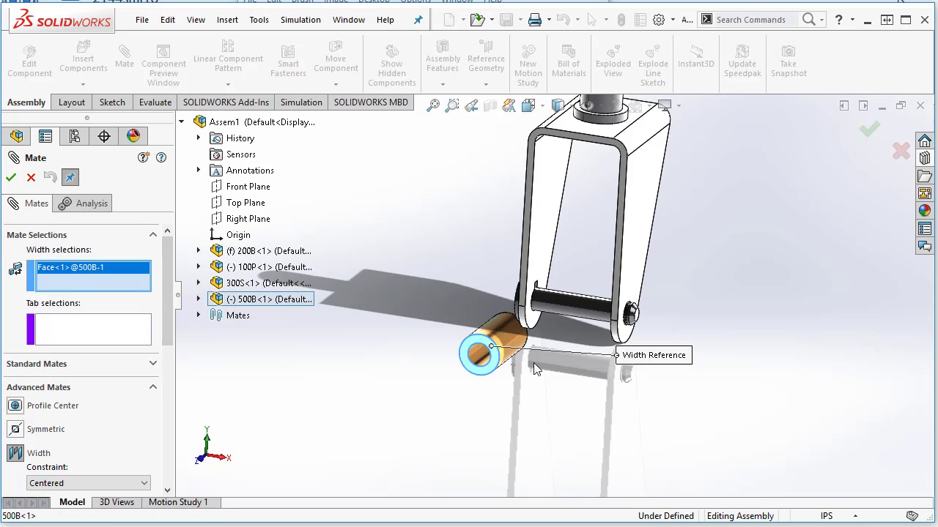
{"action": "middle_click_drag", "start_coordinate": [592, 388], "coordinate": [439, 356]}
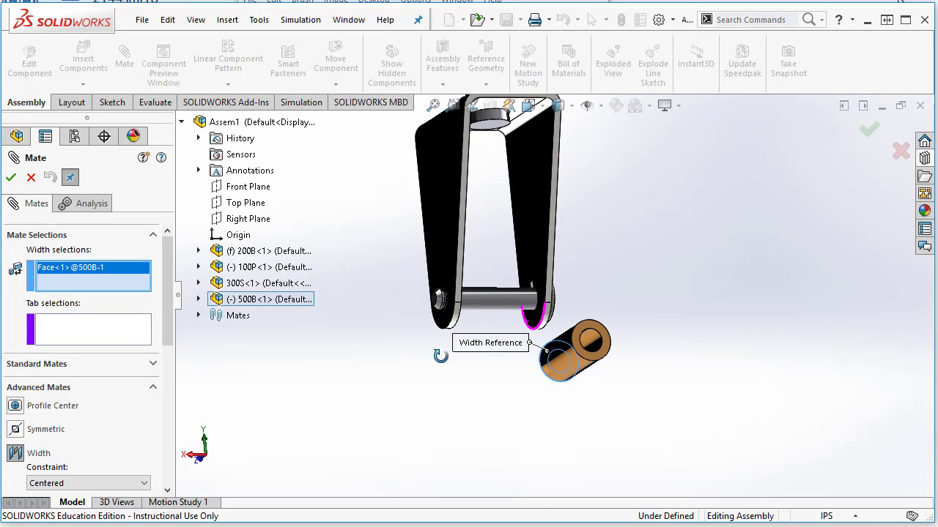
{"action": "left_click", "coordinate": [597, 331]}
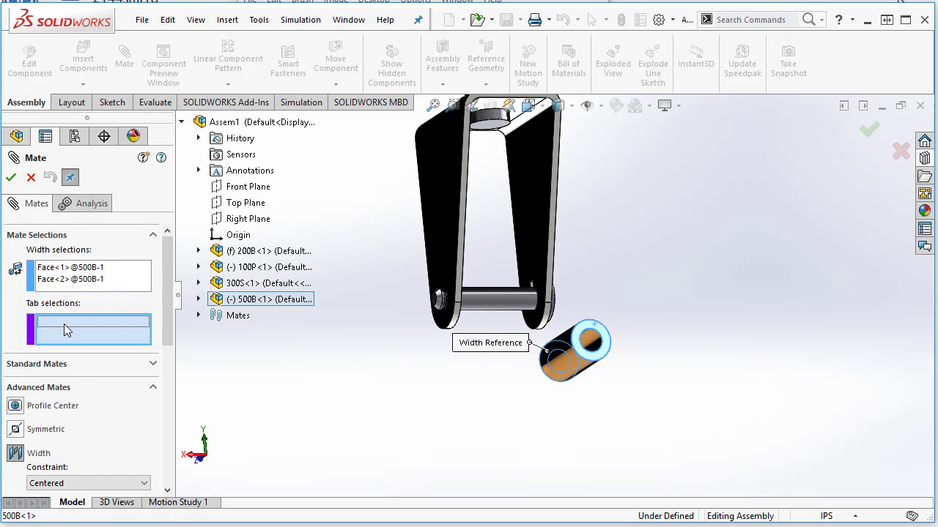
- Set the inner faces of the 200B bracket's two legs as the tab selections and accept the bushing's width mate
{"action": "left_click", "coordinate": [540, 216]}
{"action": "middle_click_drag", "start_coordinate": [540, 217], "coordinate": [484, 260]}
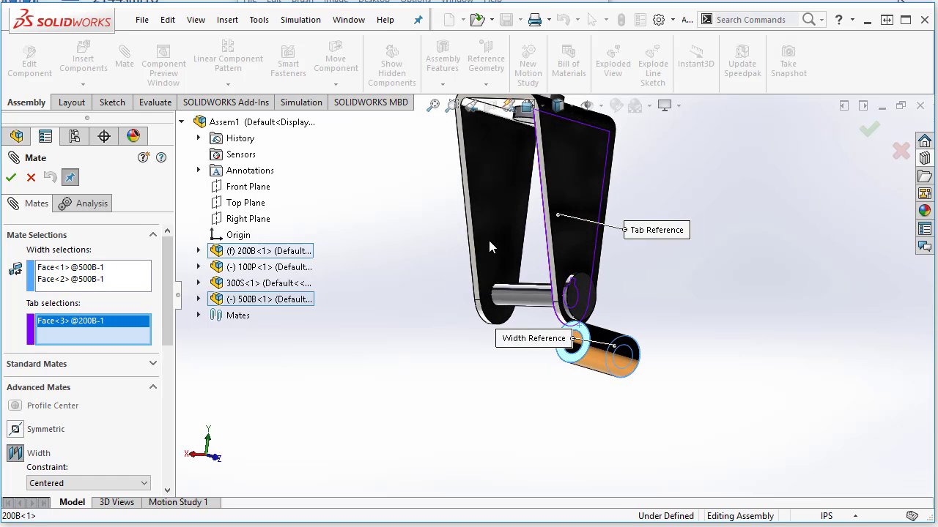
{"action": "left_click", "coordinate": [488, 238]}
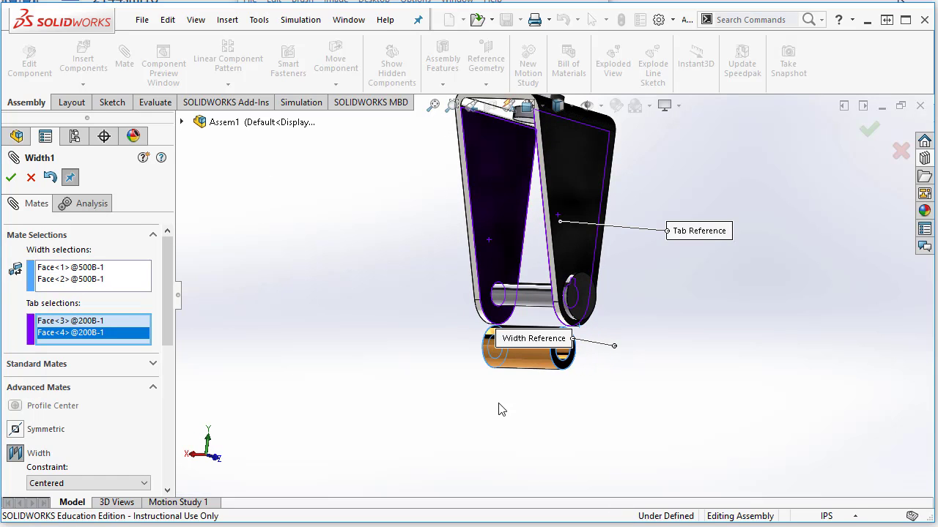
{"action": "middle_click_drag", "start_coordinate": [500, 409], "coordinate": [548, 428]}
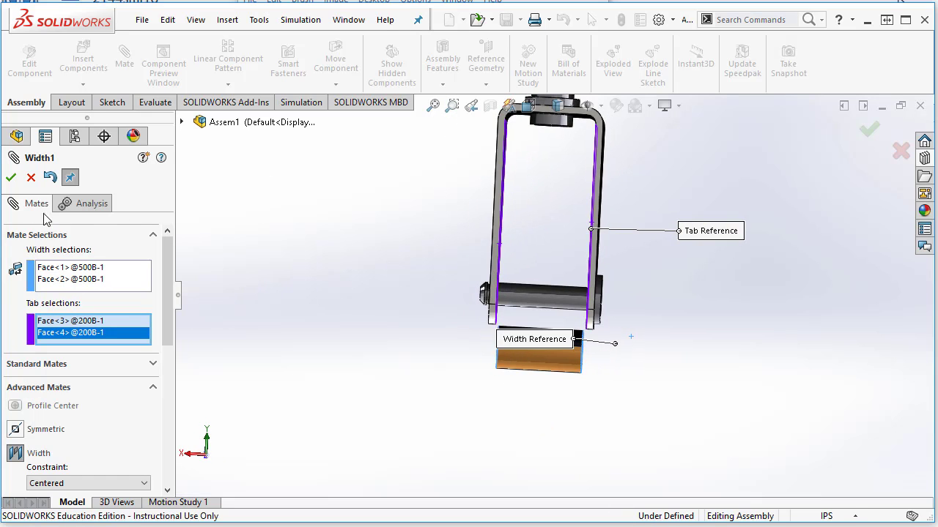
{"action": "left_click", "coordinate": [11, 177]}
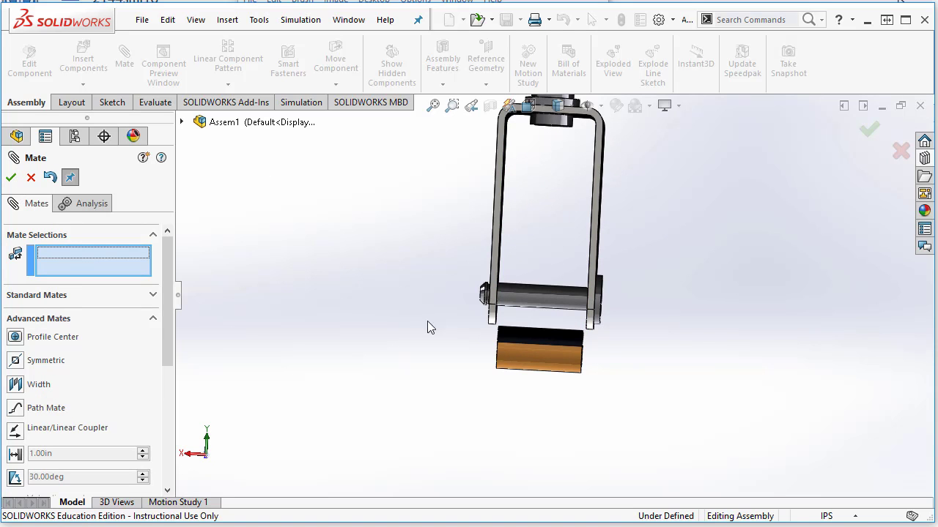
- Add a concentric mate between the 300S shaft's cylindrical face and the 500B bushing's outer cylindrical face, and finish mating
{"action": "left_click", "coordinate": [87, 299]}
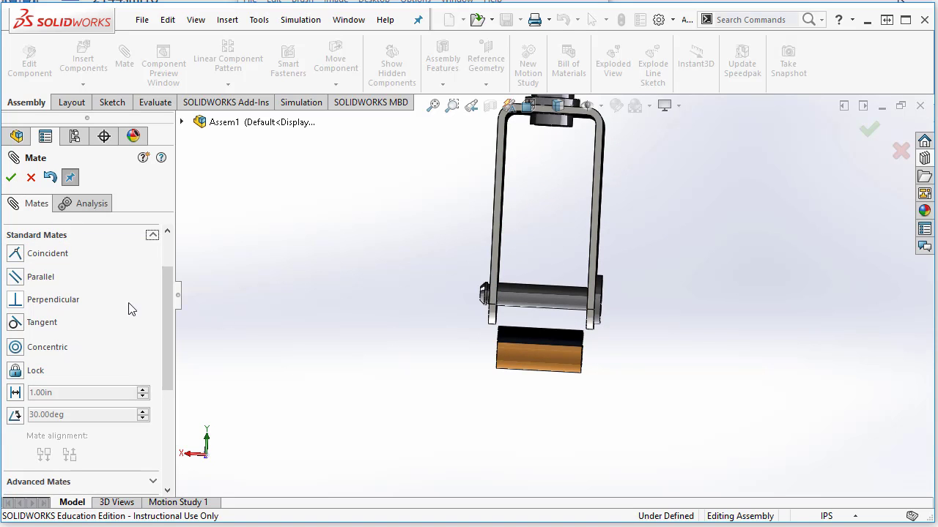
{"action": "left_click", "coordinate": [15, 348]}
{"action": "left_click", "coordinate": [554, 306]}
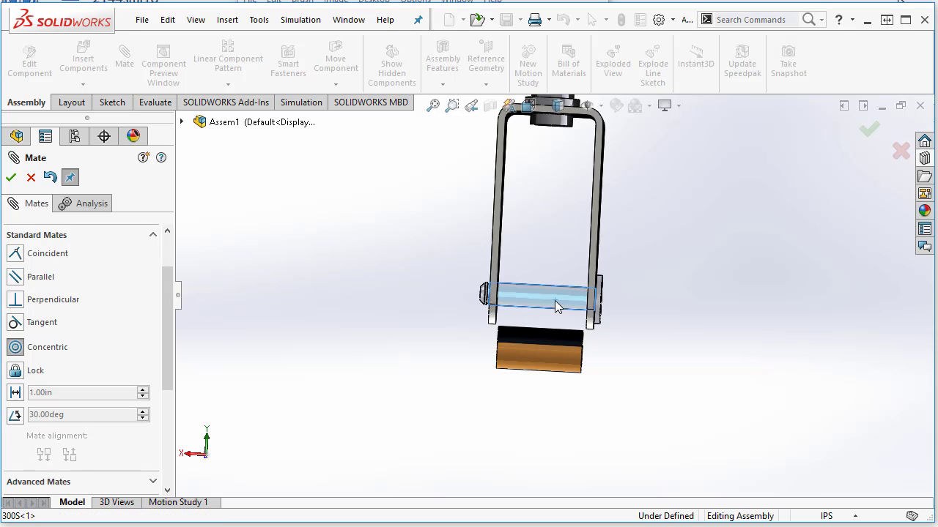
{"action": "left_click", "coordinate": [551, 347]}
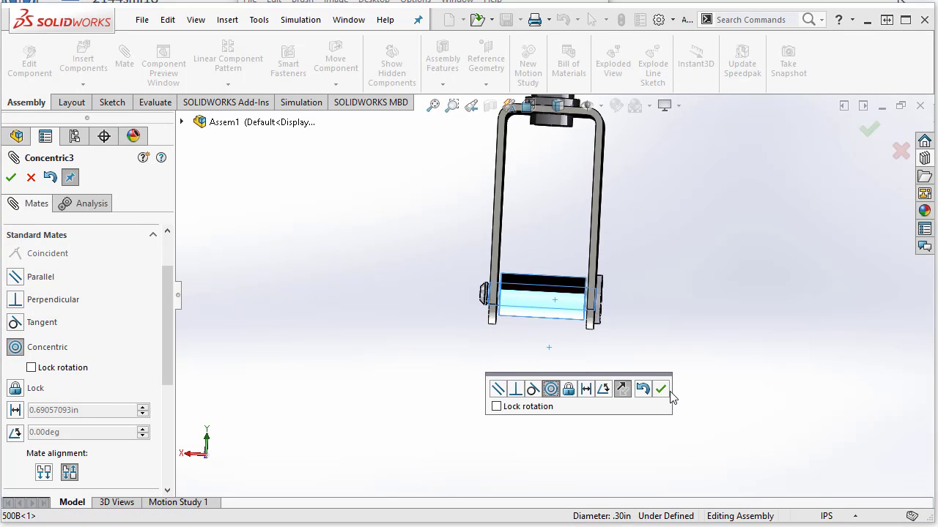
{"action": "left_click", "coordinate": [660, 389]}
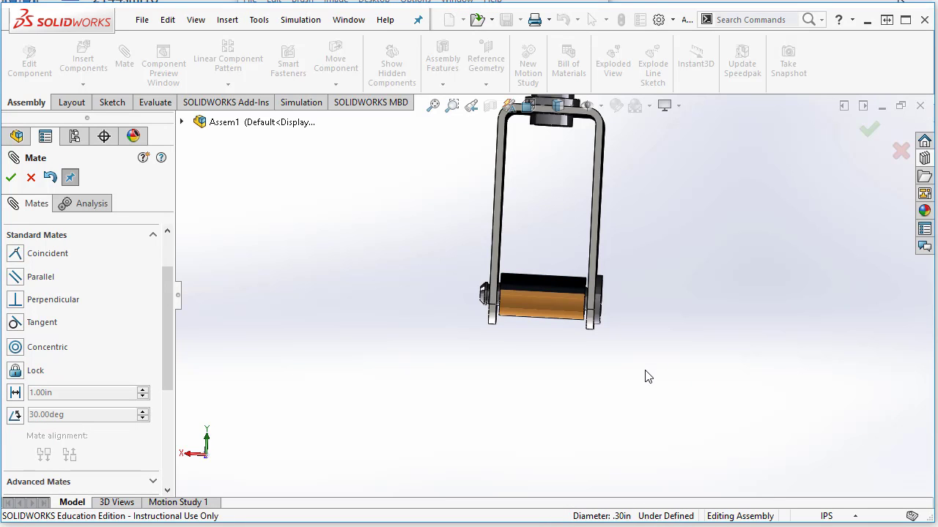
{"action": "middle_click_drag", "start_coordinate": [608, 378], "coordinate": [549, 369]}
{"action": "scroll", "coordinate": [555, 382], "scroll_direction": "up", "scroll_amount": 3}
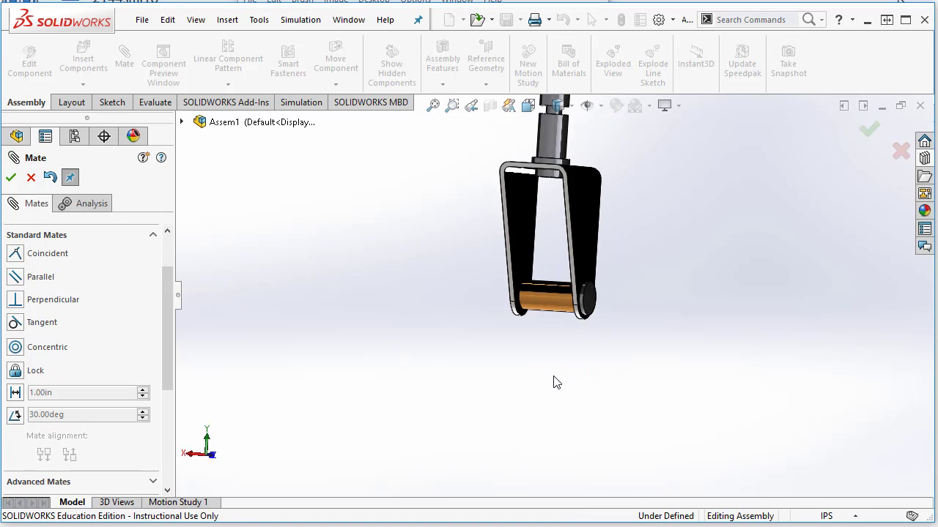
{"action": "middle_click_drag", "start_coordinate": [586, 367], "coordinate": [570, 366]}
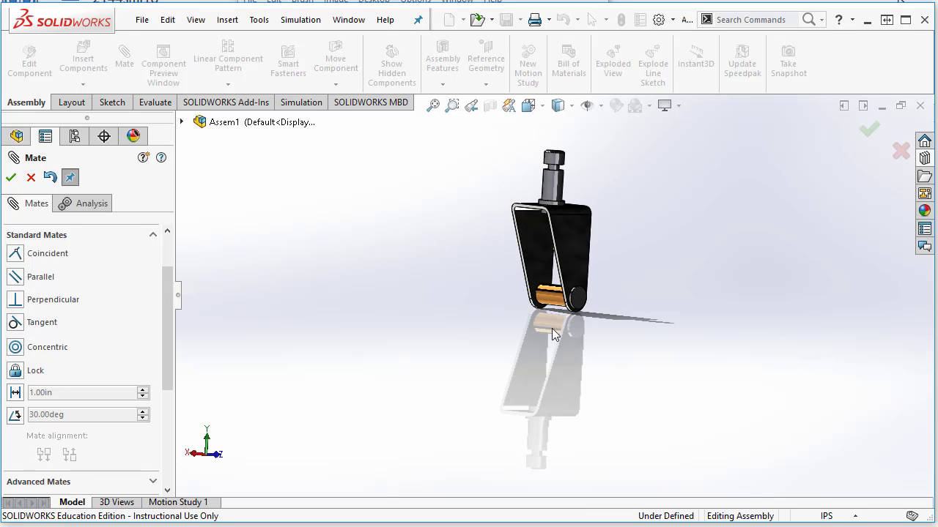
{"action": "left_click", "coordinate": [10, 178]}
- Insert the 400W.SLDPRT wheel from the 14-90 folder and place it beside the bracket
{"action": "left_click", "coordinate": [84, 62]}
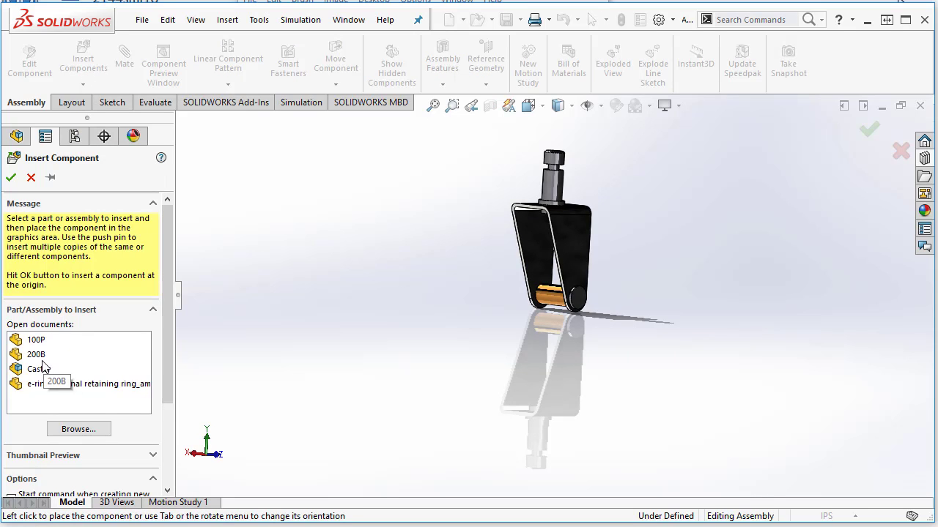
{"action": "left_click", "coordinate": [78, 429]}
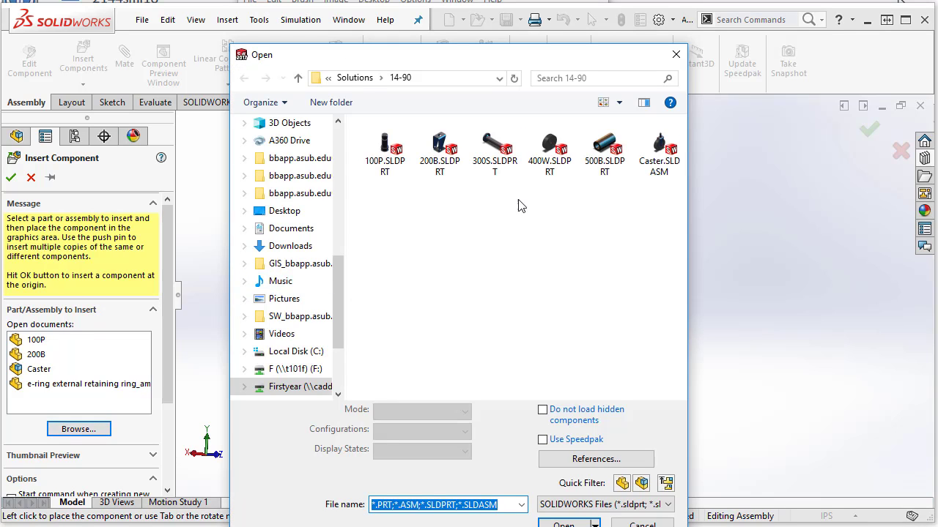
{"action": "left_click", "coordinate": [549, 150]}
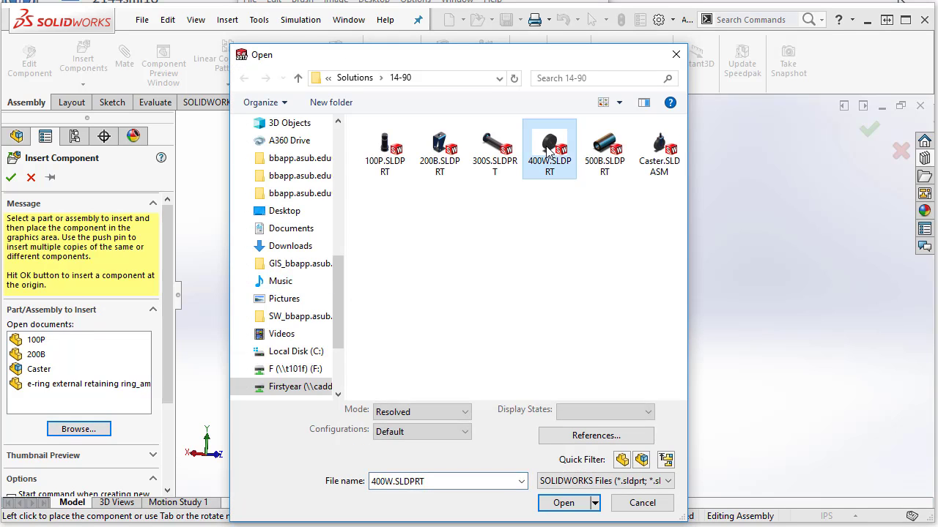
{"action": "left_click", "coordinate": [564, 503]}
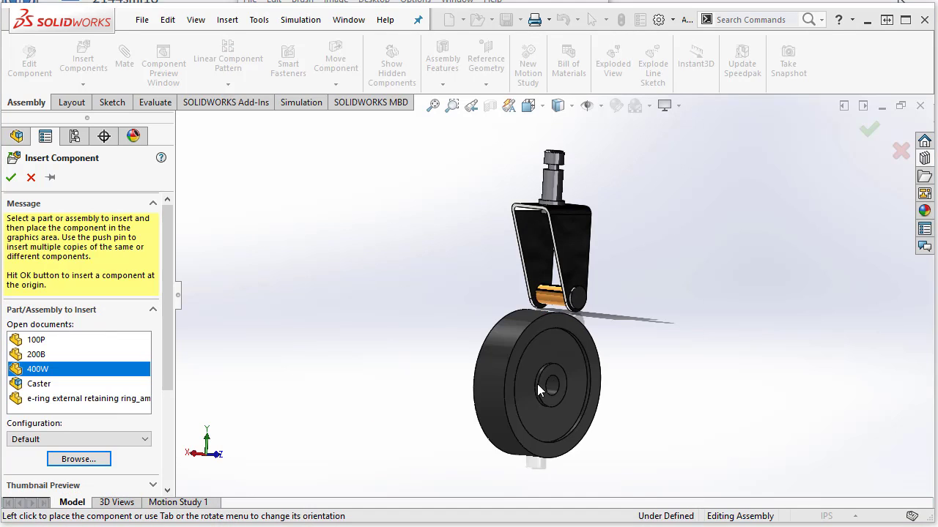
{"action": "left_click", "coordinate": [439, 324]}
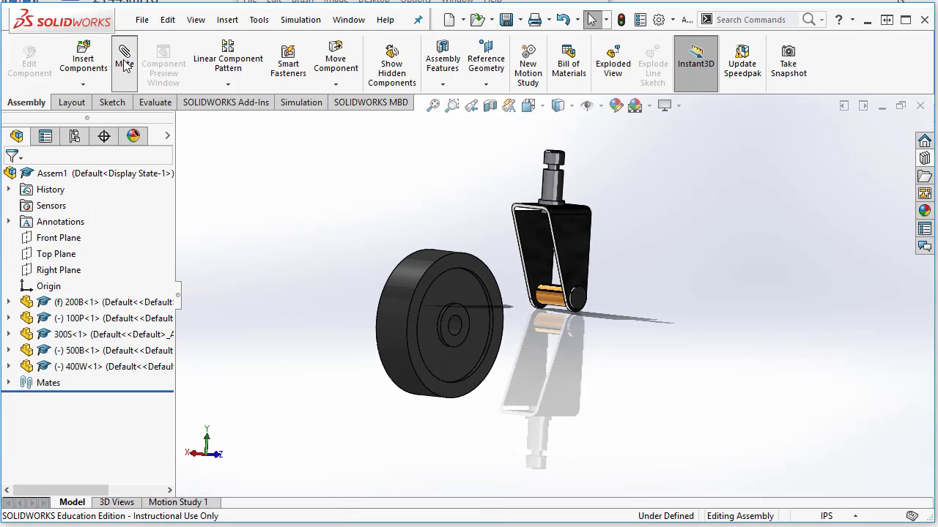
- Start a centered Width mate using the two opposite hub end faces of the 400W wheel as the width selections
{"action": "left_click", "coordinate": [125, 57]}
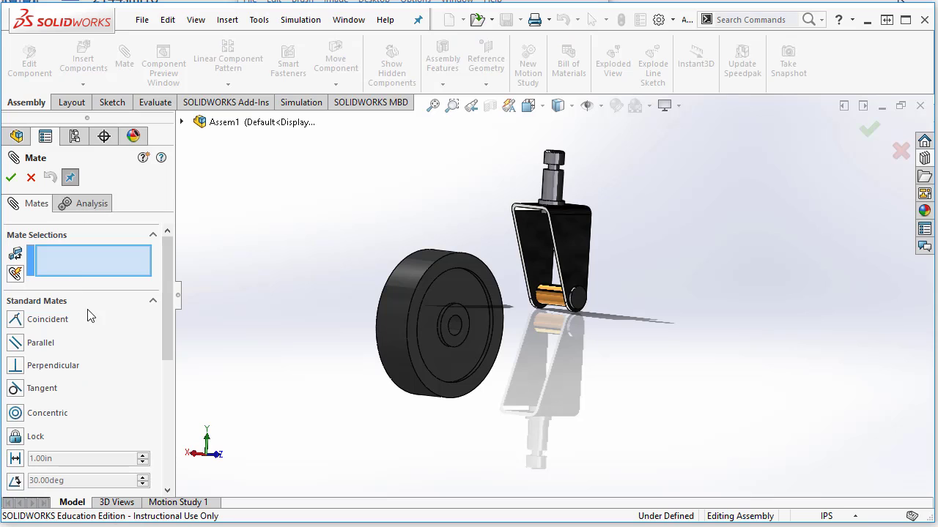
{"action": "scroll", "coordinate": [162, 349], "scroll_direction": "down", "scroll_amount": 5}
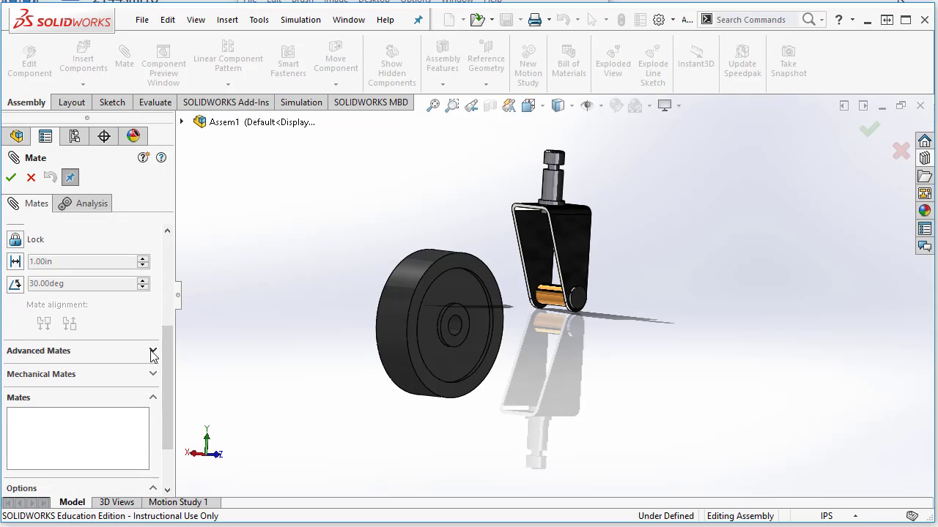
{"action": "scroll", "coordinate": [153, 359], "scroll_direction": "down", "scroll_amount": 2}
{"action": "scroll", "coordinate": [104, 307], "scroll_direction": "up", "scroll_amount": 3}
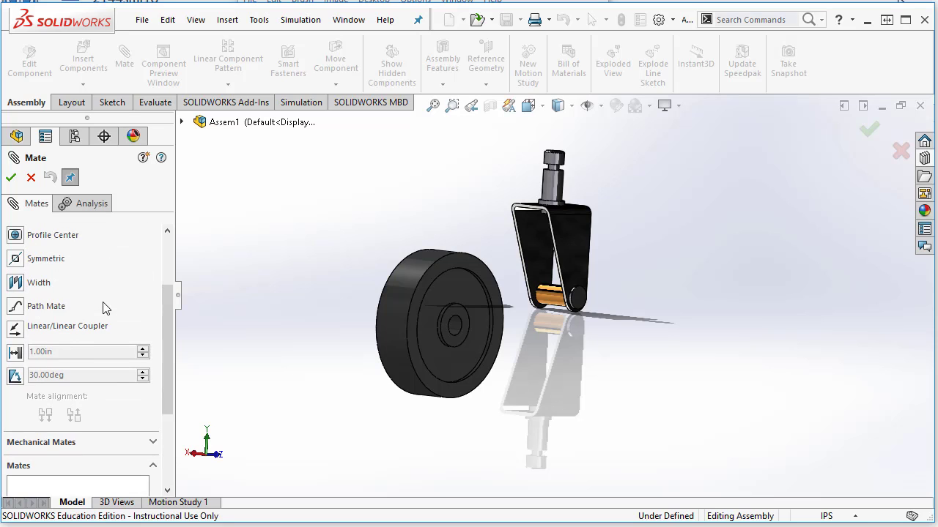
{"action": "left_click", "coordinate": [17, 284]}
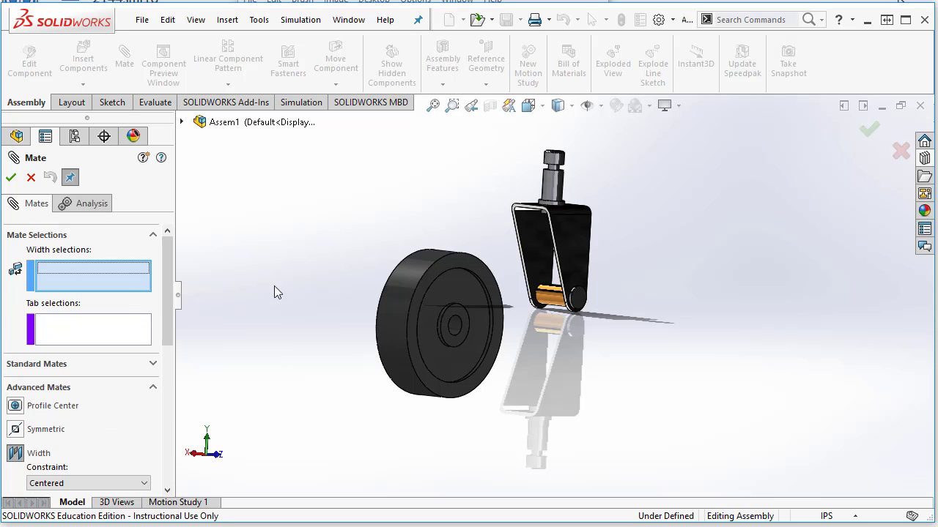
{"action": "left_click", "coordinate": [463, 317]}
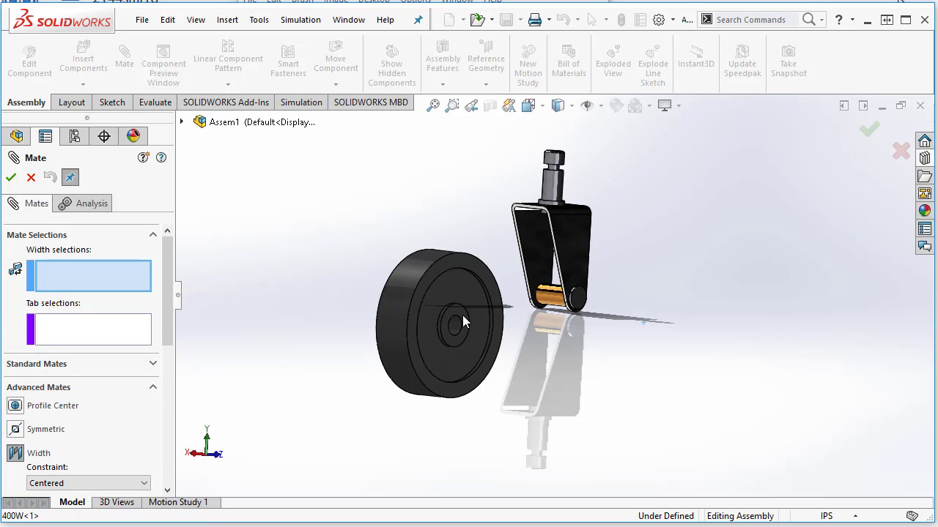
{"action": "middle_click_drag", "start_coordinate": [315, 368], "coordinate": [194, 321]}
{"action": "left_click", "coordinate": [425, 338]}
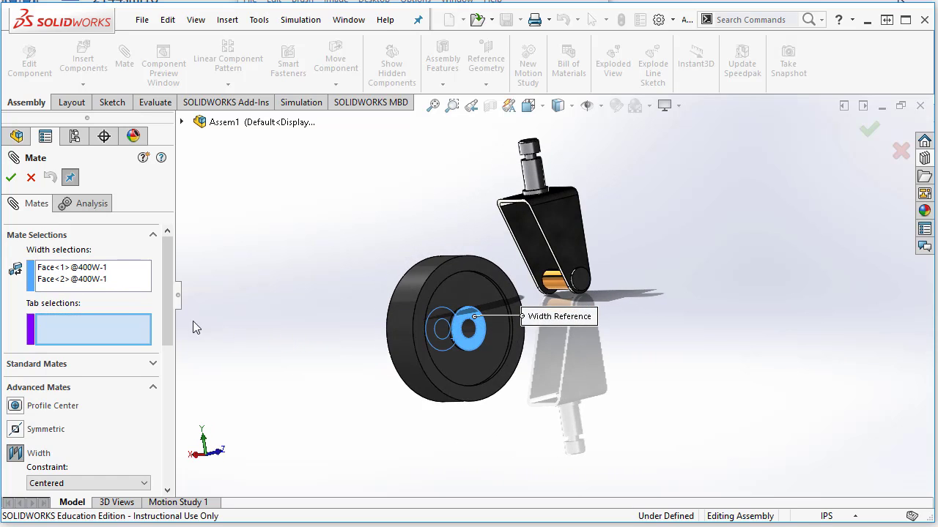
- Set the inner faces of the 200B bracket's two legs as the tab selections and accept the wheel's width mate
{"action": "left_click", "coordinate": [538, 253]}
{"action": "middle_click_drag", "start_coordinate": [401, 247], "coordinate": [490, 245]}
{"action": "left_click", "coordinate": [503, 230]}
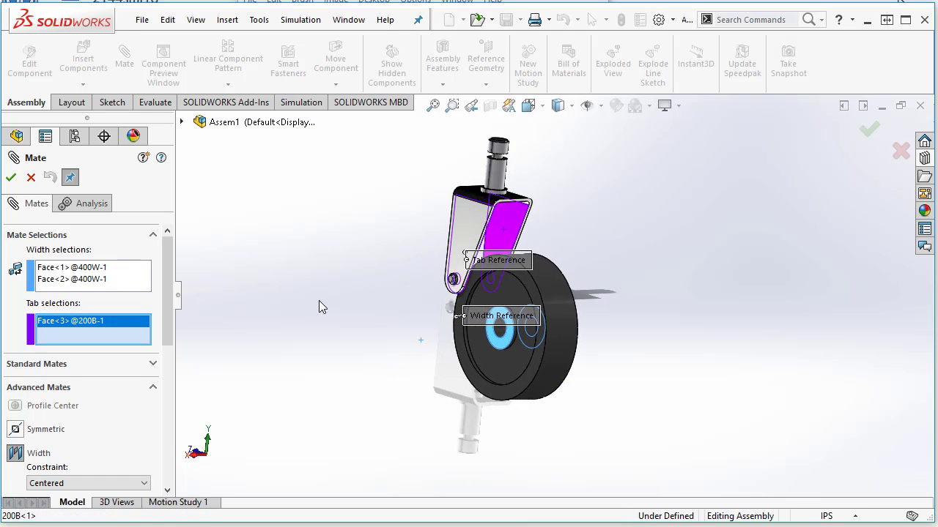
{"action": "left_click", "coordinate": [11, 177]}
- Add a concentric mate between the 400W wheel's bore and the 500B bushing's outer cylindrical face, and finish mating
{"action": "left_click", "coordinate": [492, 331]}
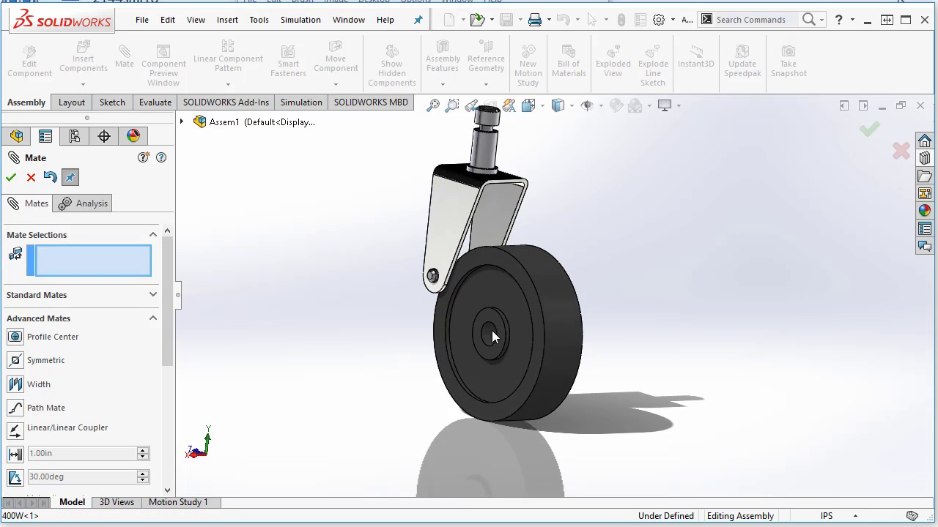
{"action": "middle_click_drag", "start_coordinate": [401, 366], "coordinate": [351, 432]}
{"action": "left_click", "coordinate": [471, 234]}
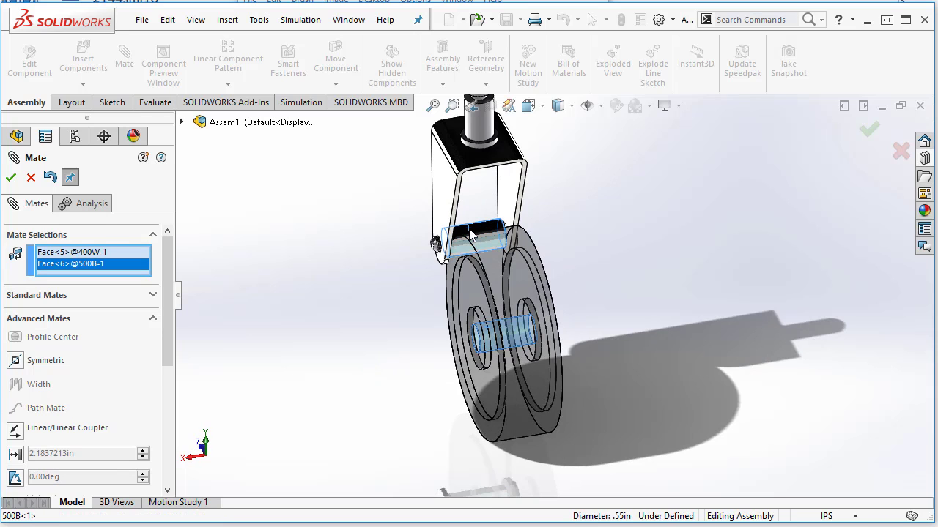
{"action": "left_click", "coordinate": [44, 296]}
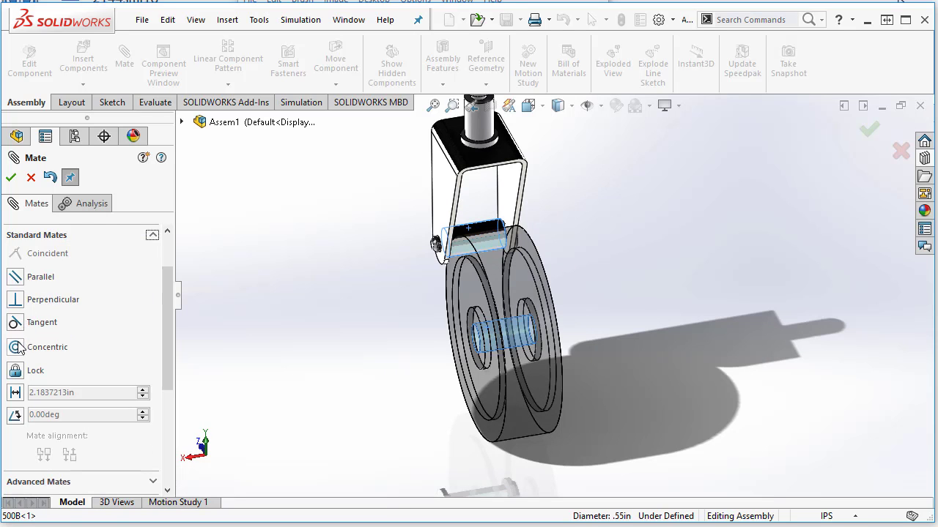
{"action": "left_click", "coordinate": [17, 347]}
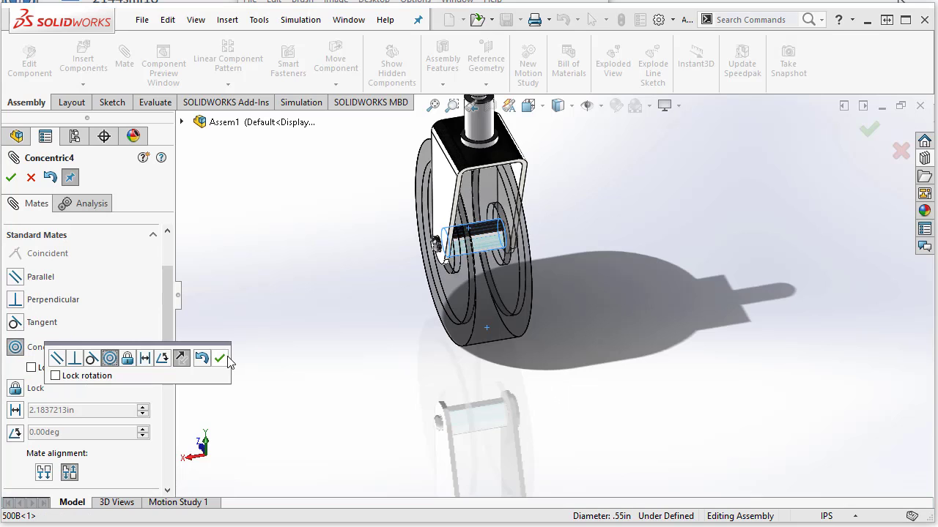
{"action": "left_click", "coordinate": [221, 359]}
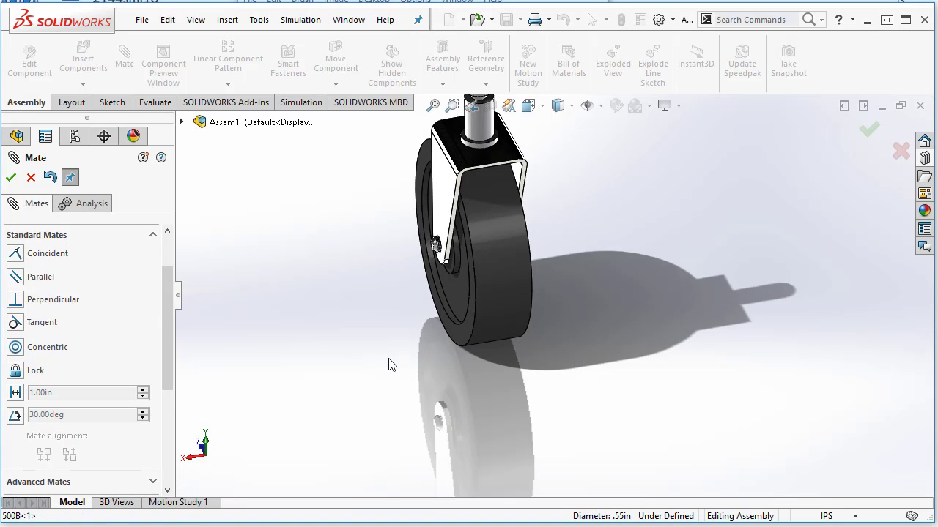
{"action": "middle_click_drag", "start_coordinate": [388, 364], "coordinate": [484, 280]}
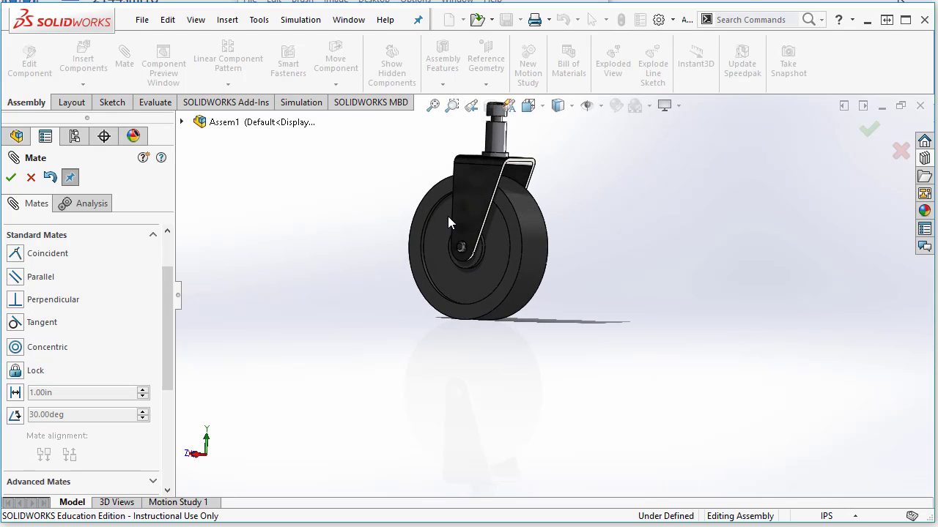
{"action": "scroll", "coordinate": [466, 238], "scroll_direction": "down", "scroll_amount": 6}
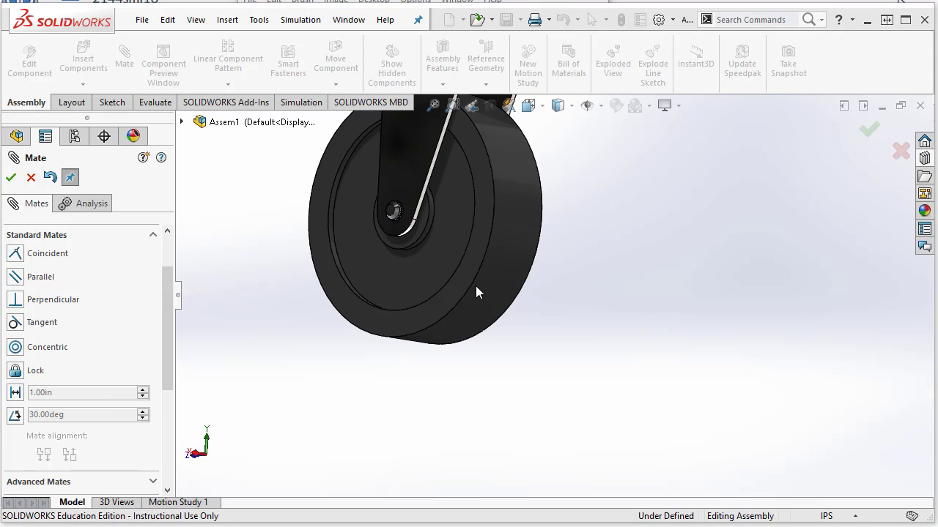
{"action": "middle_click_drag", "start_coordinate": [438, 255], "coordinate": [497, 356], "text": "ctrl"}
{"action": "scroll", "coordinate": [446, 312], "scroll_direction": "down", "scroll_amount": 4}
{"action": "middle_click_drag", "start_coordinate": [392, 317], "coordinate": [353, 310]}
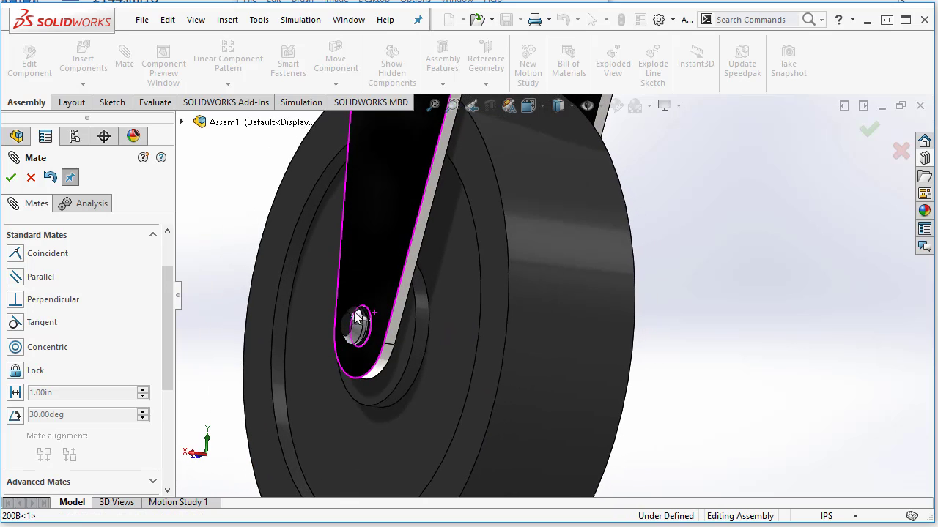
{"action": "left_click", "coordinate": [12, 178]}
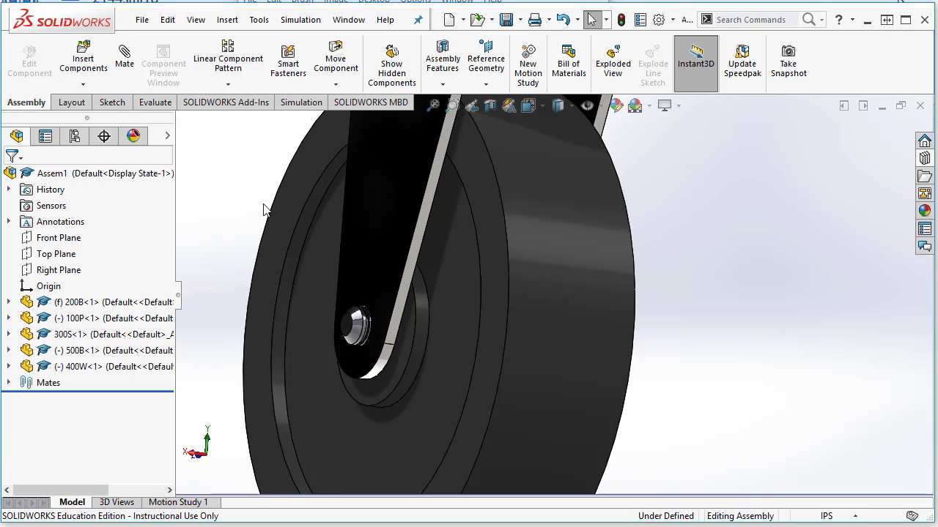
- Browse the Design Library's Toolbox down to the ANSI Metric hardware categories
{"action": "left_click", "coordinate": [924, 158]}
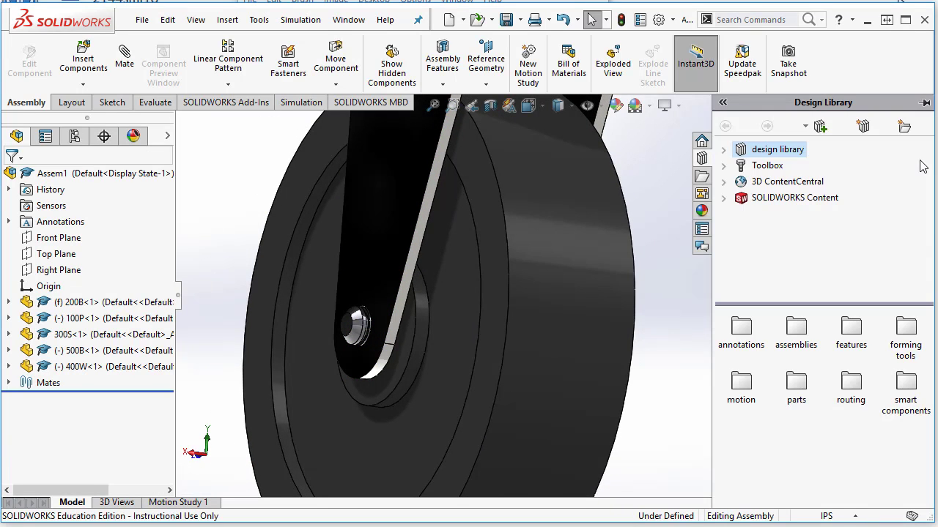
{"action": "left_click", "coordinate": [725, 166]}
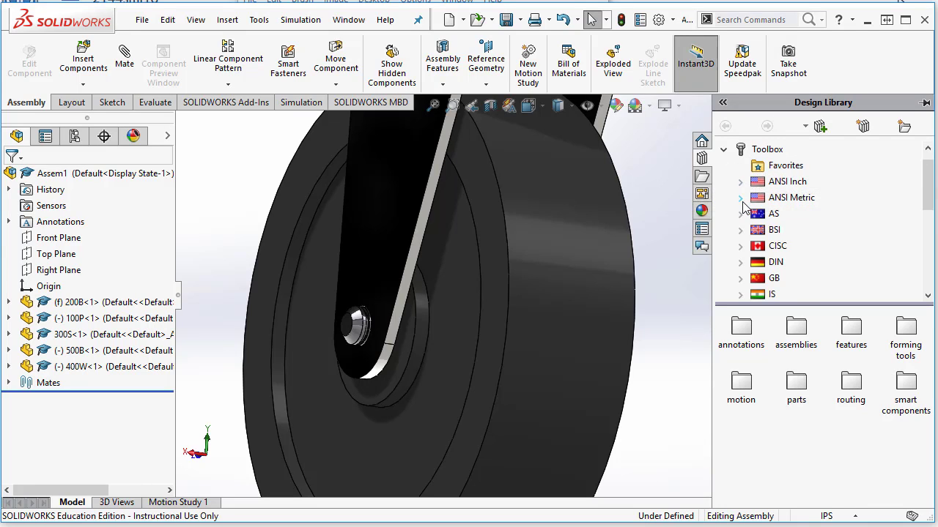
{"action": "left_click", "coordinate": [739, 197]}
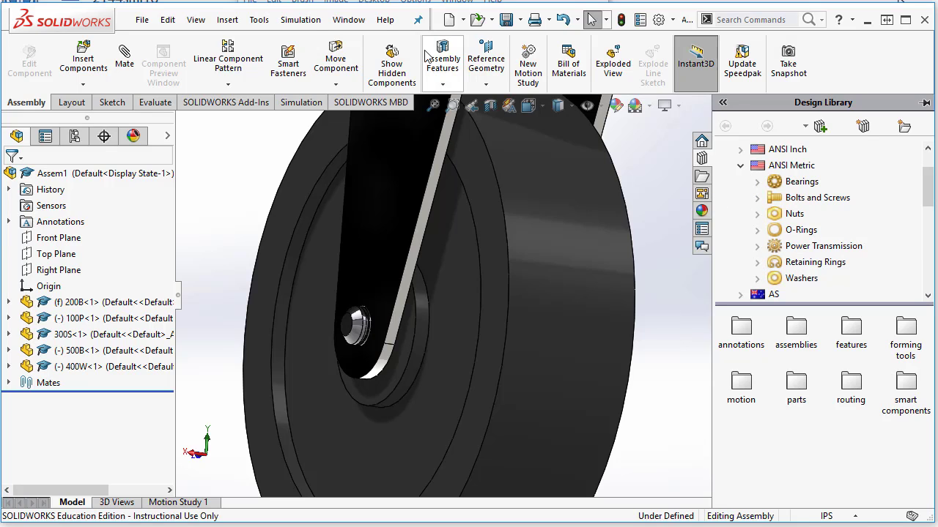
- Check in the Add-Ins settings whether the SOLIDWORKS Toolbox Library is enabled, and close the settings
{"action": "left_click", "coordinate": [259, 19]}
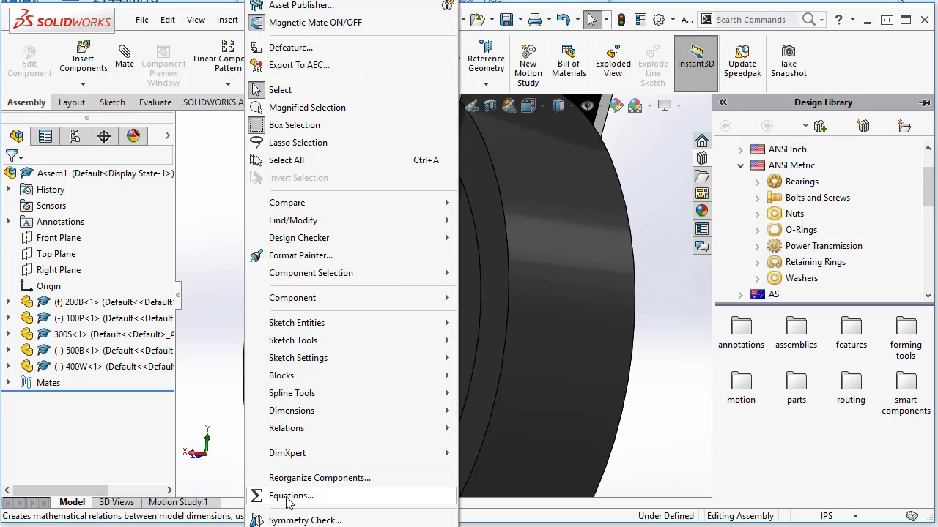
{"action": "mouse_move", "coordinate": [301, 20]}
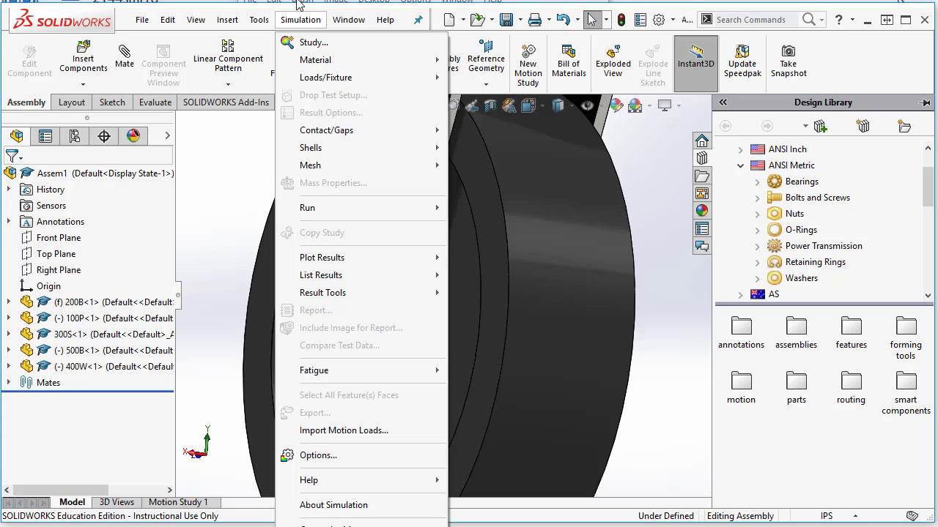
{"action": "mouse_move", "coordinate": [260, 20]}
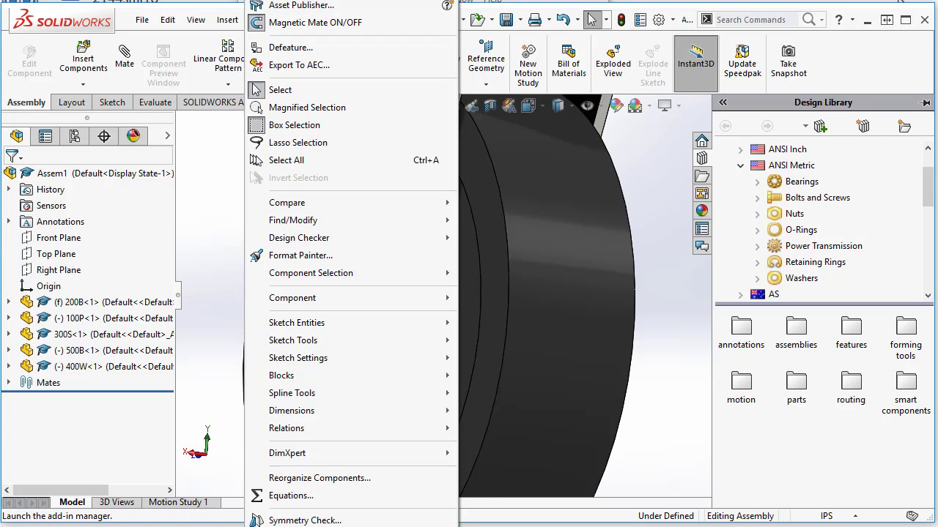
{"action": "left_click", "coordinate": [366, 526]}
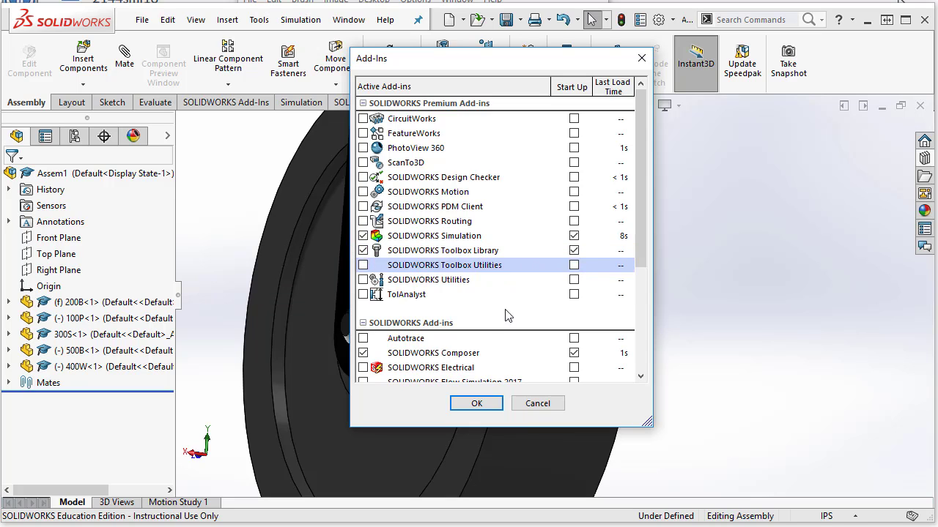
{"action": "left_click", "coordinate": [476, 404]}
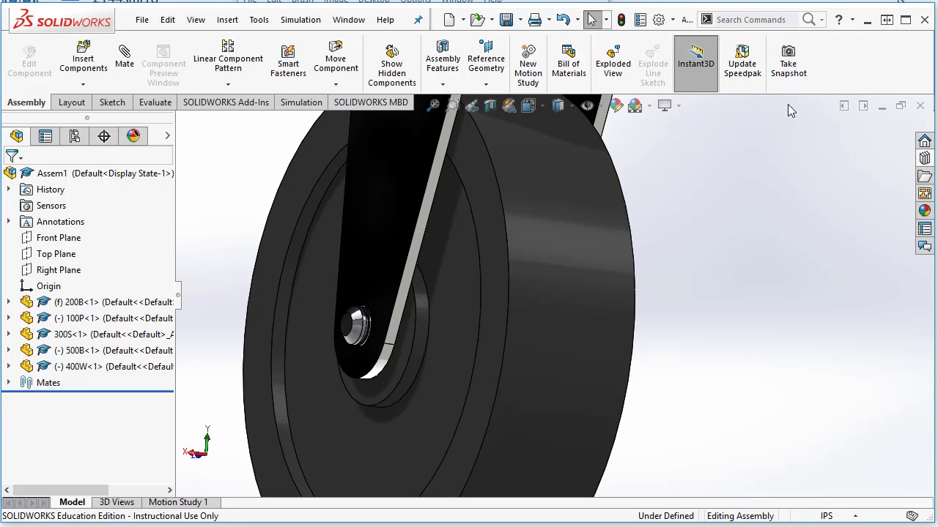
- Open the external retaining rings of the ANSI Metric Toolbox and find the reinforced E-ring
{"action": "left_click", "coordinate": [922, 159]}
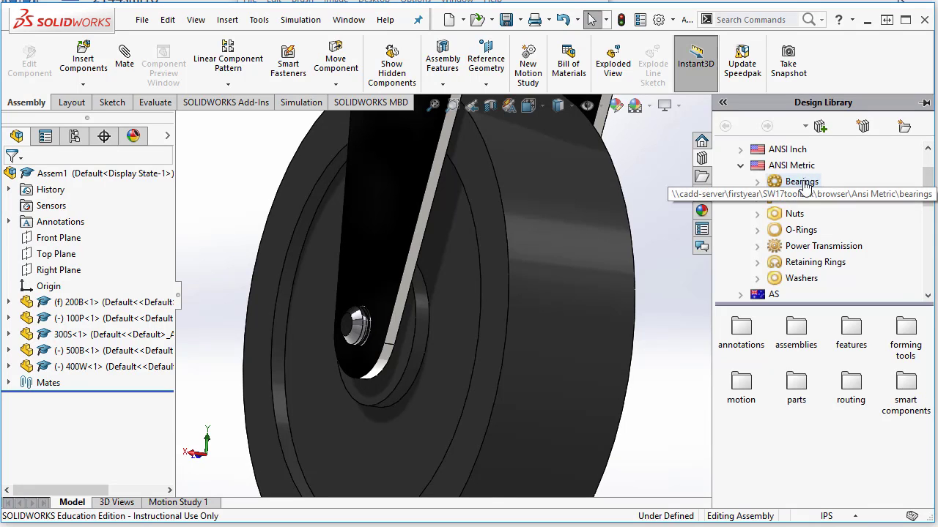
{"action": "left_click", "coordinate": [805, 262]}
{"action": "double_click", "coordinate": [743, 414]}
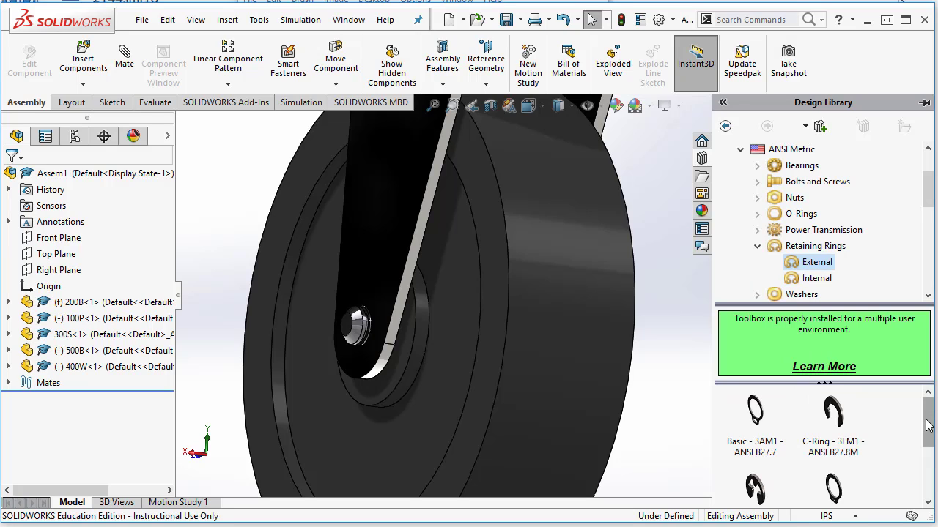
{"action": "left_click_drag", "start_coordinate": [930, 425], "coordinate": [925, 474]}
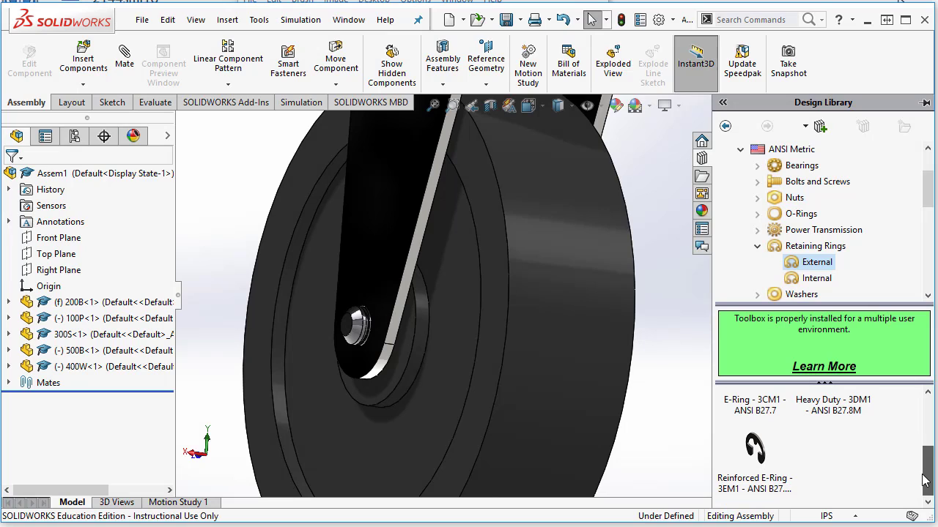
- Place a Reinforced E-Ring - 3EM1 on the grooved end of the 300S shaft, outside the bracket leg
{"action": "left_click", "coordinate": [754, 450]}
{"action": "left_click_drag", "start_coordinate": [754, 454], "coordinate": [368, 323]}
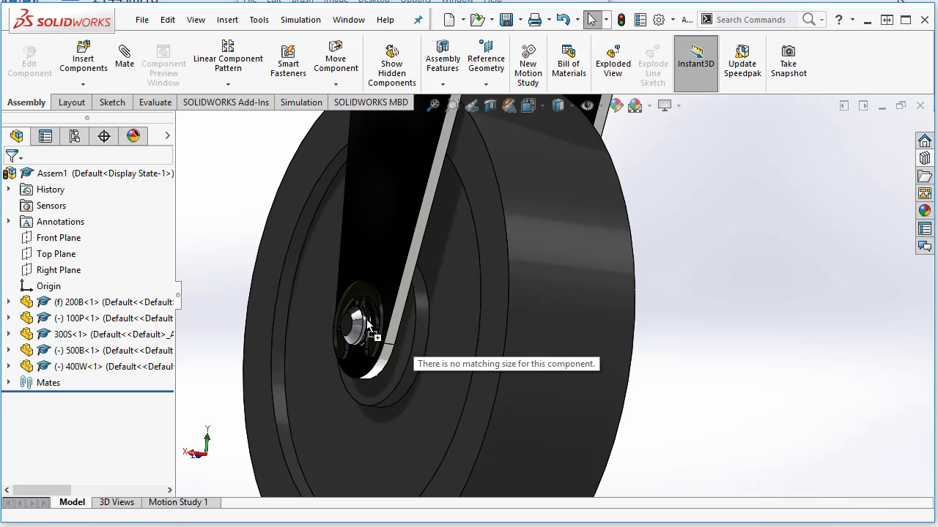
{"action": "left_click_drag", "start_coordinate": [369, 323], "coordinate": [369, 325]}
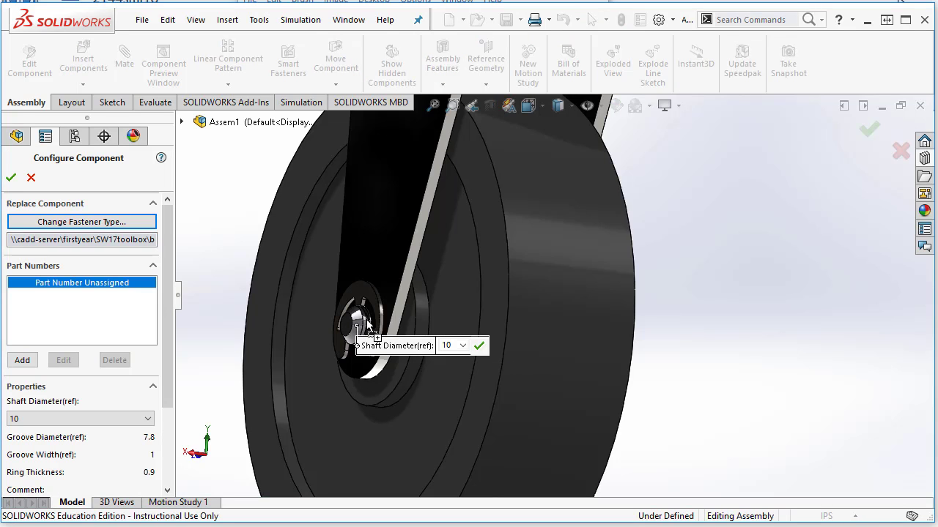
- Set the retaining ring's shaft diameter to 8, accept the configuration, and finish without adding more copies
{"action": "scroll", "coordinate": [443, 334], "scroll_direction": "up", "scroll_amount": 3}
{"action": "scroll", "coordinate": [397, 347], "scroll_direction": "down", "scroll_amount": 2}
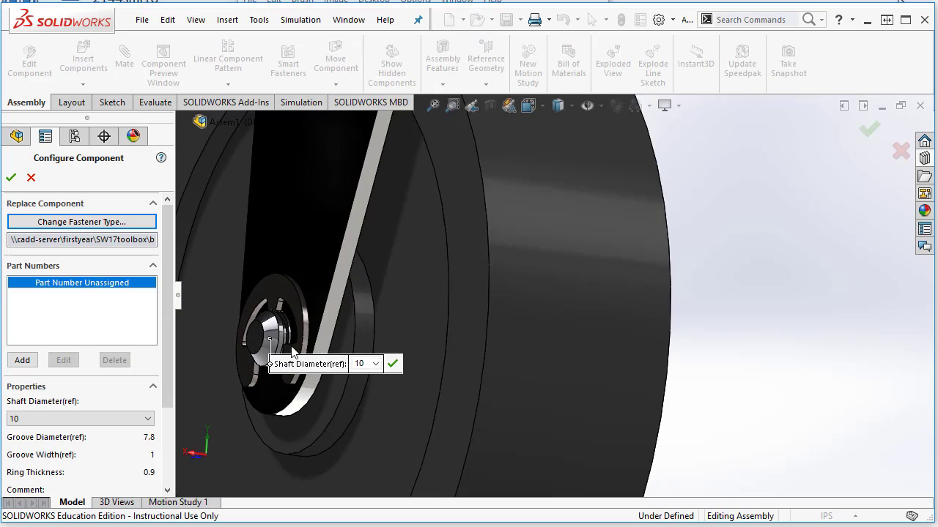
{"action": "scroll", "coordinate": [290, 351], "scroll_direction": "down", "scroll_amount": 2}
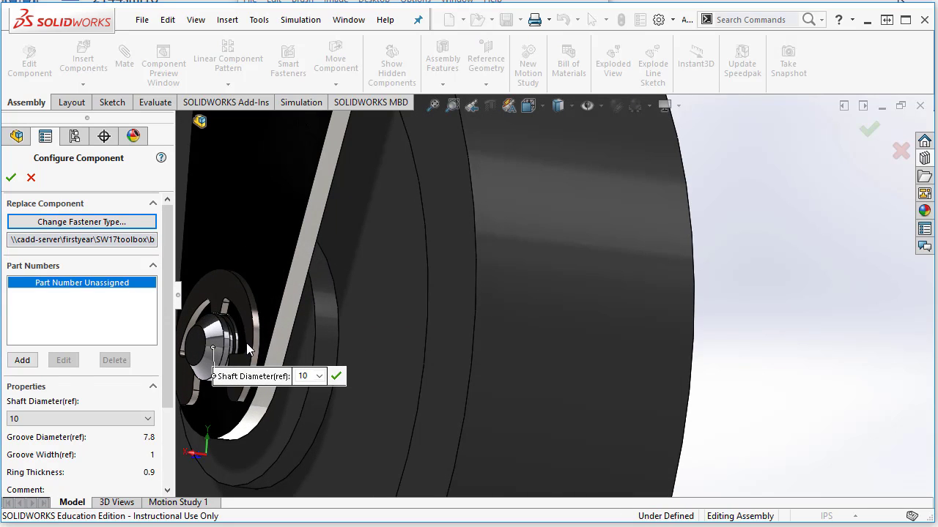
{"action": "left_click", "coordinate": [319, 375]}
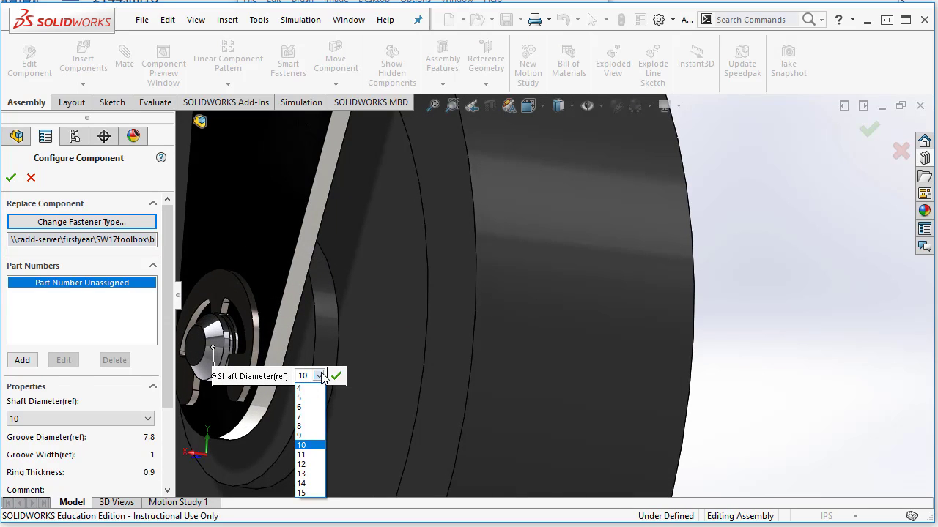
{"action": "left_click", "coordinate": [310, 426]}
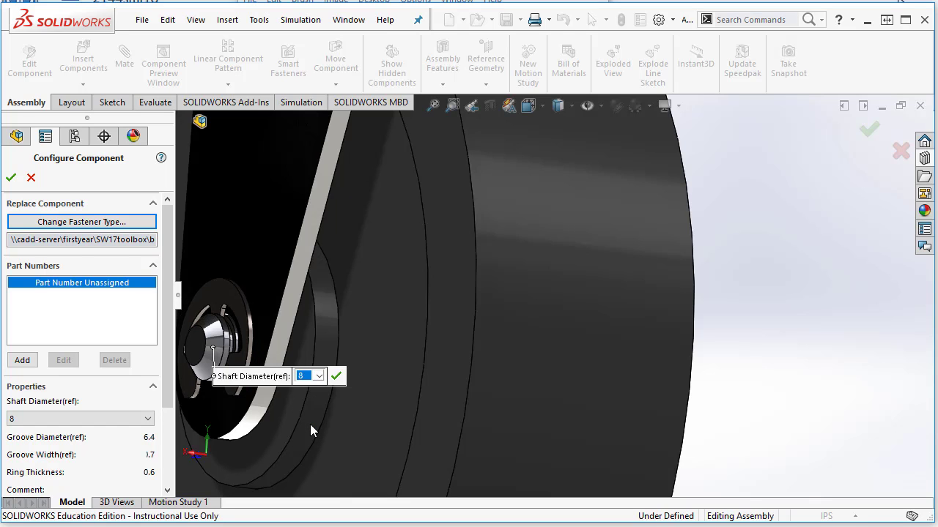
{"action": "scroll", "coordinate": [350, 332], "scroll_direction": "up", "scroll_amount": 2}
{"action": "middle_click_drag", "start_coordinate": [332, 335], "coordinate": [342, 384]}
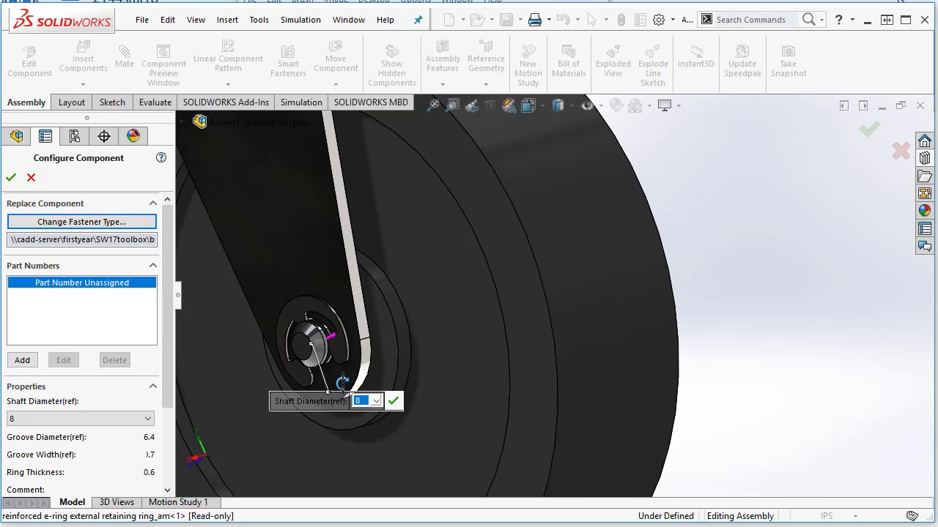
{"action": "left_click", "coordinate": [394, 401]}
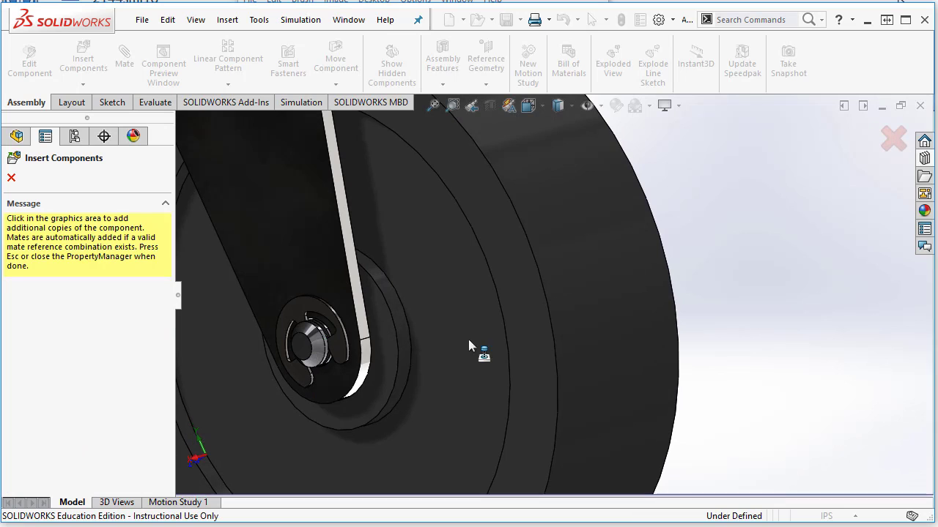
{"action": "left_click", "coordinate": [12, 178]}
- Show the whole caster assembly in the Trimetric view
{"action": "key", "text": "f"}
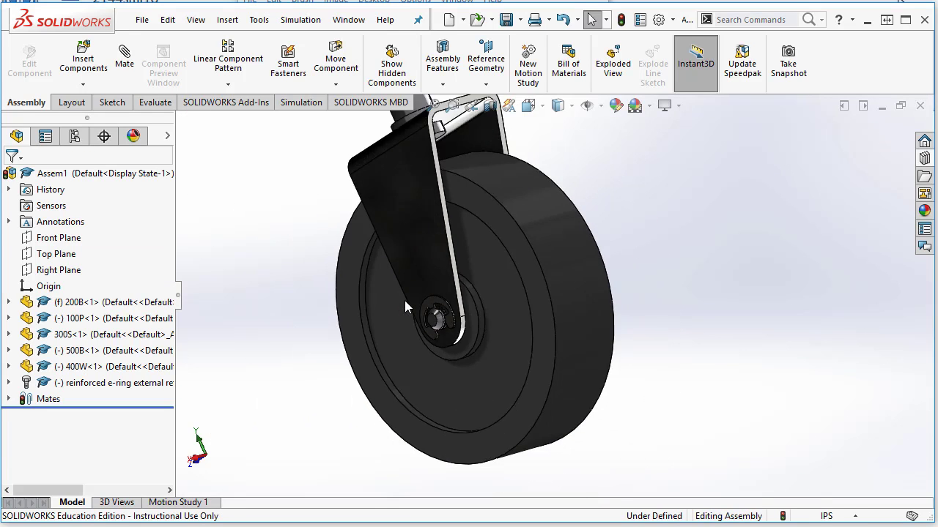
{"action": "middle_click_drag", "start_coordinate": [404, 300], "coordinate": [532, 278]}
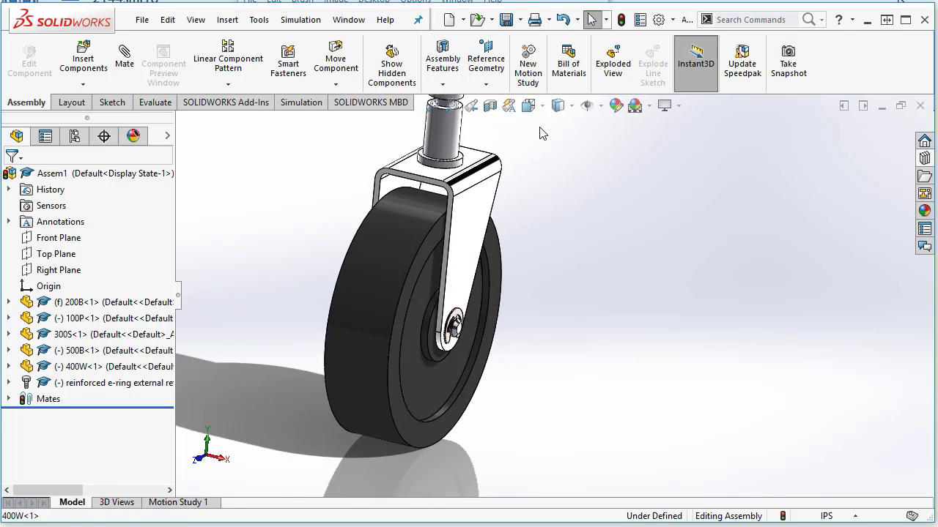
{"action": "left_click", "coordinate": [528, 105]}
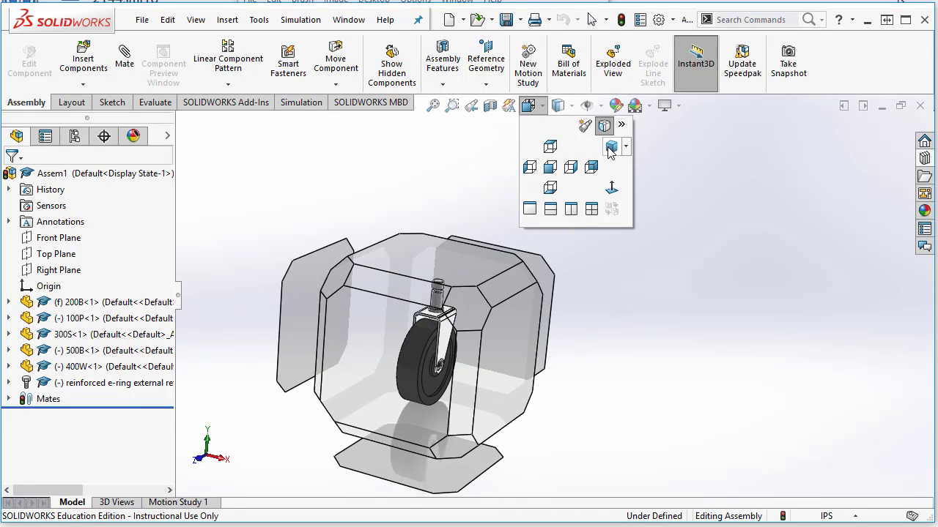
{"action": "left_click", "coordinate": [610, 147]}
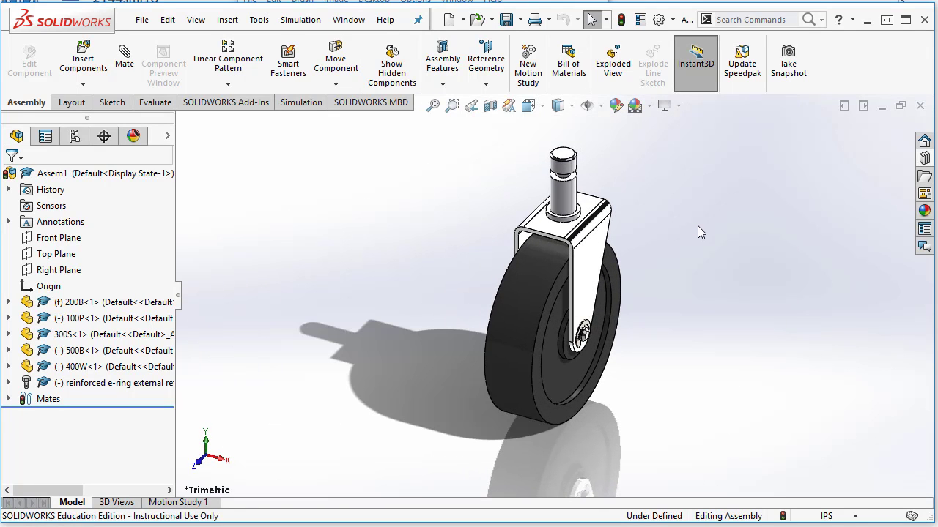
- Cut the assembly with a planar section view on the Front Plane at 0.00in offset and inspect the wheel and bracket
{"action": "left_click", "coordinate": [490, 107]}
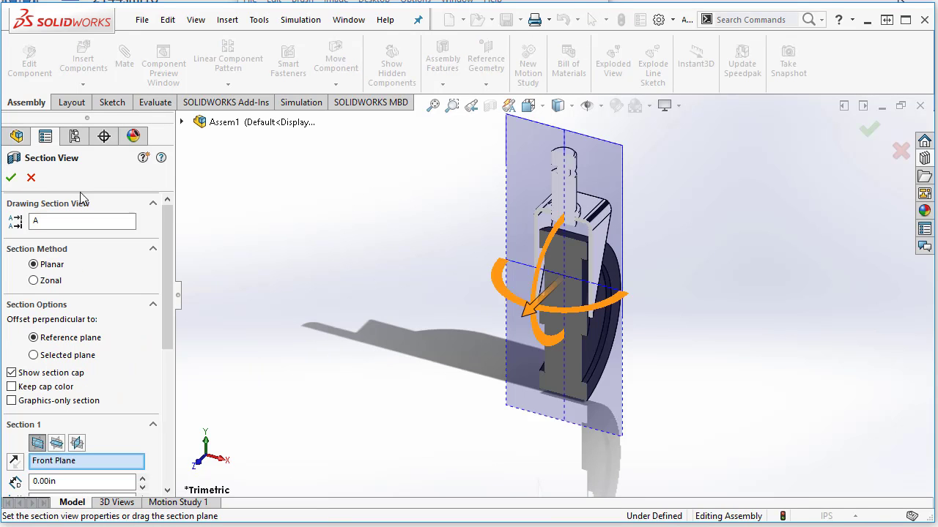
{"action": "left_click", "coordinate": [11, 178]}
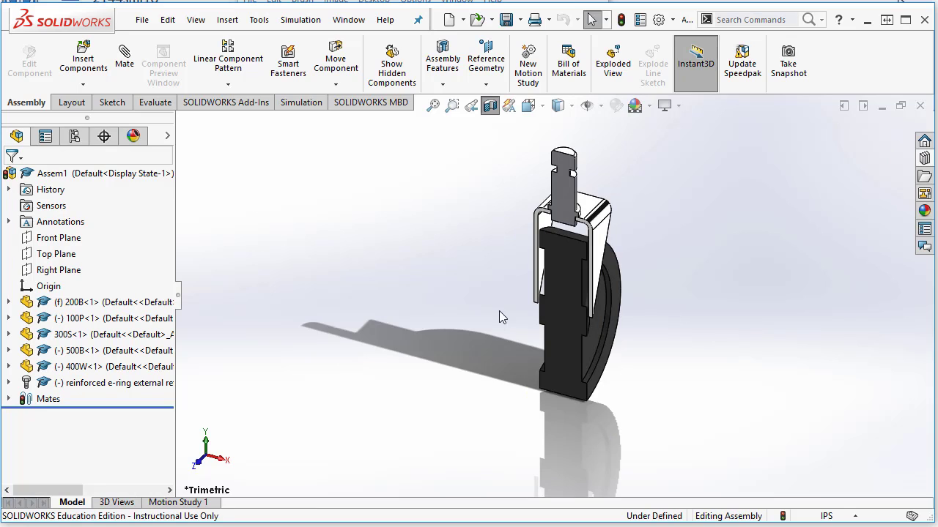
{"action": "middle_click_drag", "start_coordinate": [499, 312], "coordinate": [542, 317]}
{"action": "scroll", "coordinate": [558, 335], "scroll_direction": "down", "scroll_amount": 5}
{"action": "middle_click_drag", "start_coordinate": [561, 367], "coordinate": [575, 386]}
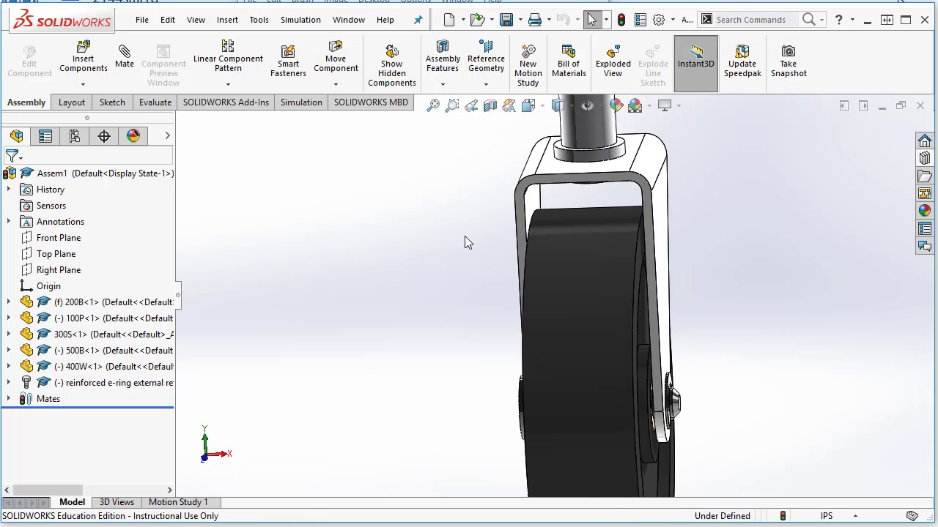
- Hide the 400W wheel to expose the bushing between the bracket legs, and show the wheel again
{"action": "scroll", "coordinate": [469, 249], "scroll_direction": "up", "scroll_amount": 4}
{"action": "middle_click_drag", "start_coordinate": [471, 254], "coordinate": [455, 278]}
{"action": "left_click", "coordinate": [518, 294]}
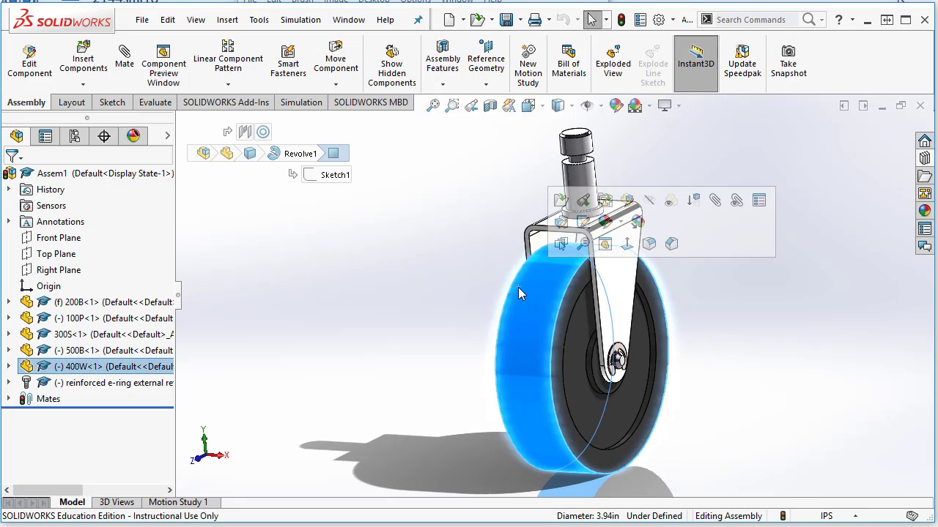
{"action": "left_click", "coordinate": [649, 203]}
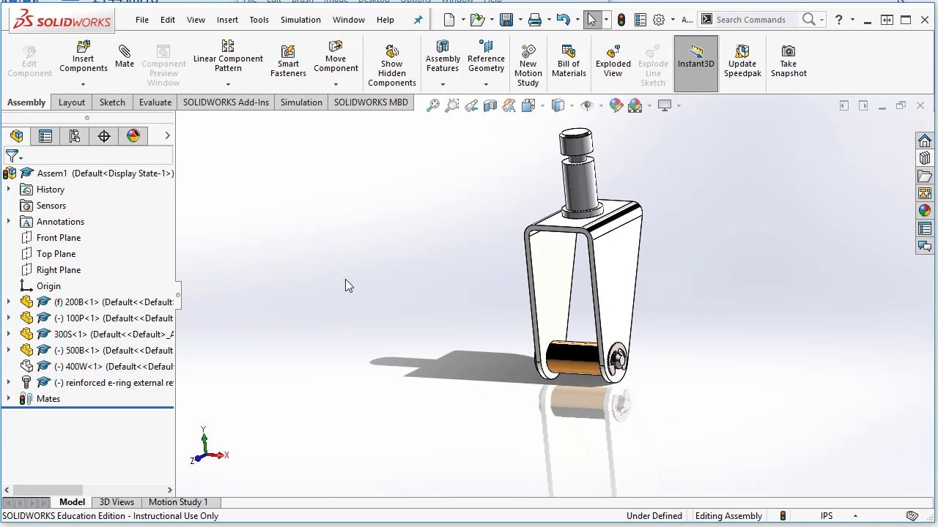
{"action": "left_click", "coordinate": [42, 366]}
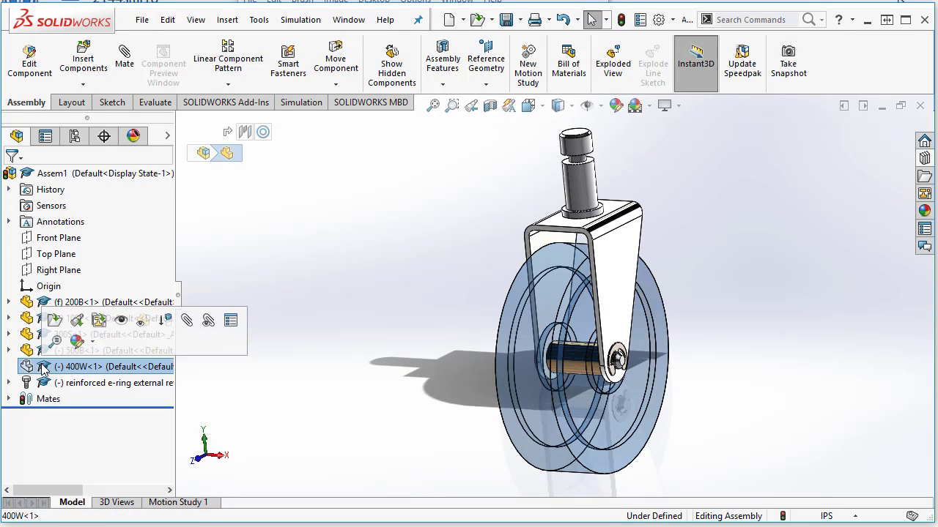
{"action": "left_click", "coordinate": [119, 322]}
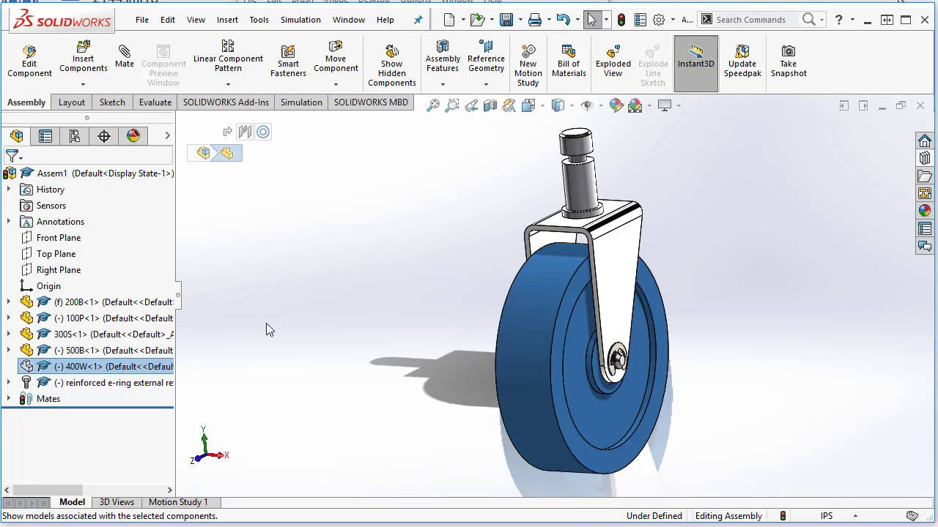
{"action": "left_click", "coordinate": [369, 318]}
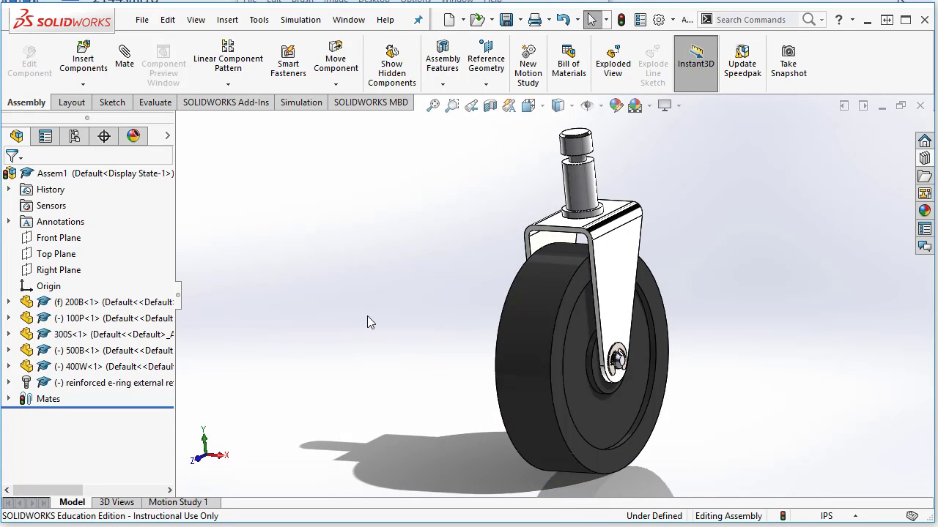
- Isolate the 300S shaft, inspect it from another angle, and exit the isolated view
{"action": "left_click", "coordinate": [113, 335]}
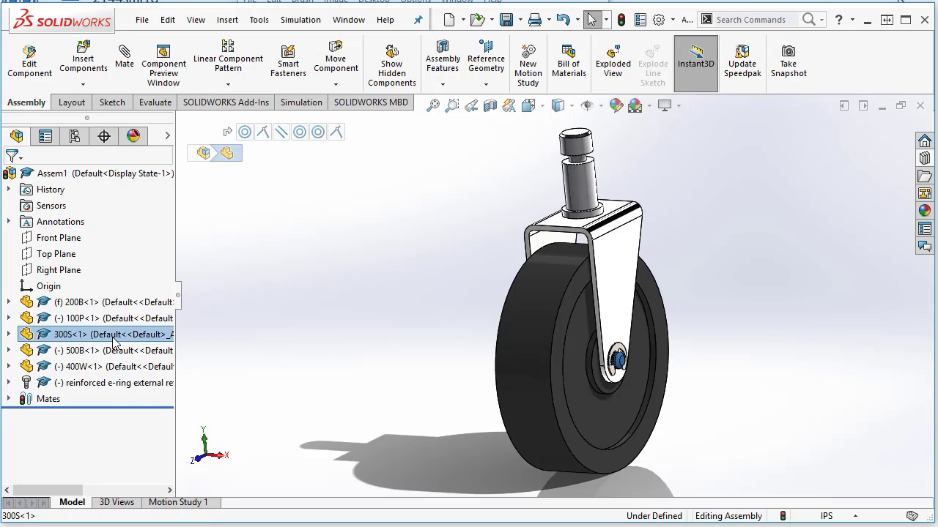
{"action": "right_click", "coordinate": [114, 339]}
{"action": "left_click", "coordinate": [152, 337]}
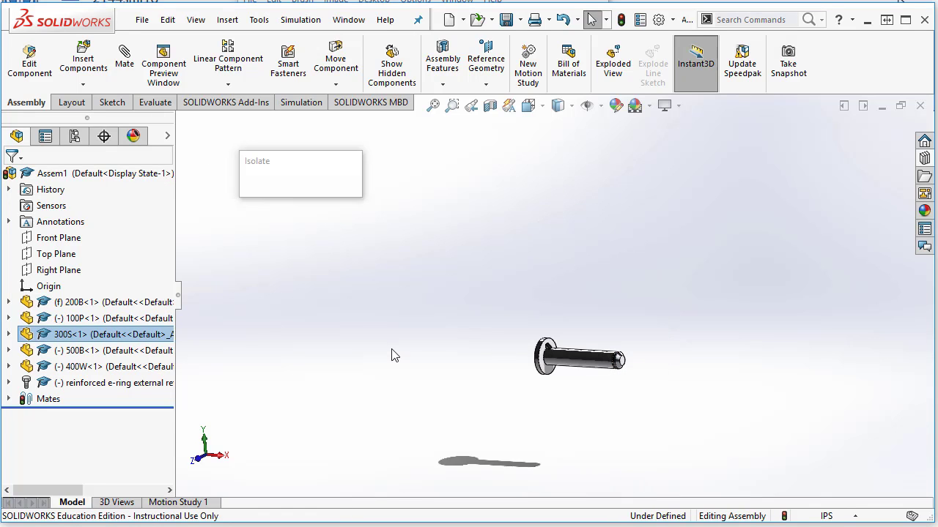
{"action": "middle_click_drag", "start_coordinate": [458, 372], "coordinate": [442, 404]}
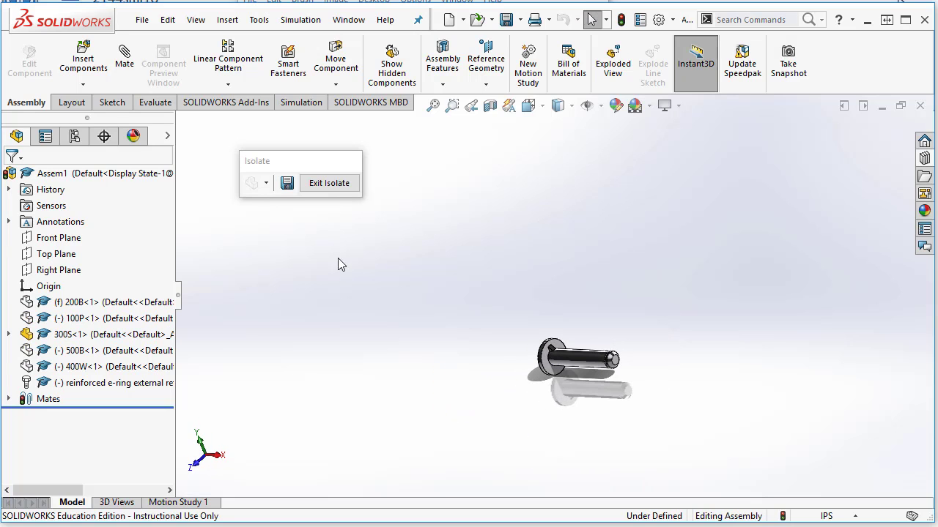
{"action": "left_click", "coordinate": [329, 183]}
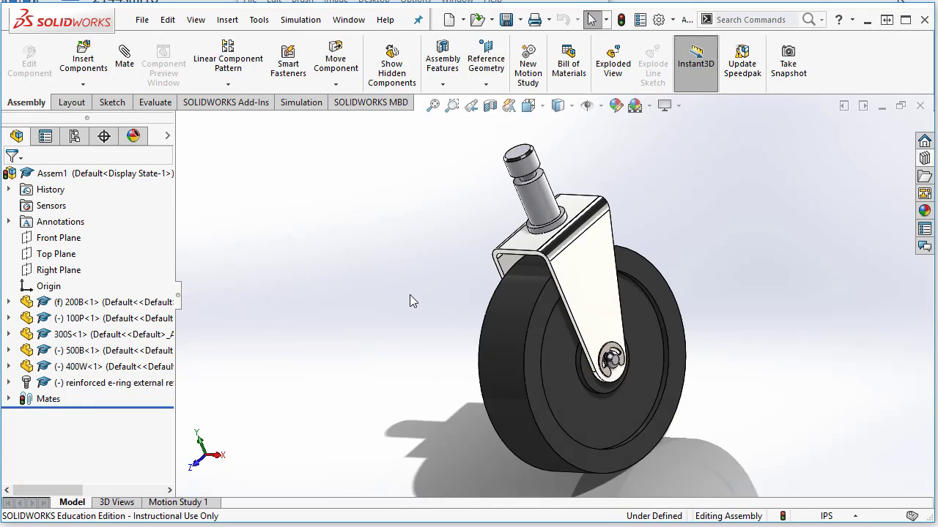
- Insert three more 100P posts in a row beside the caster, keeping the insert command active between placements, and undo the insertions
{"action": "middle_click_drag", "start_coordinate": [409, 294], "coordinate": [447, 271]}
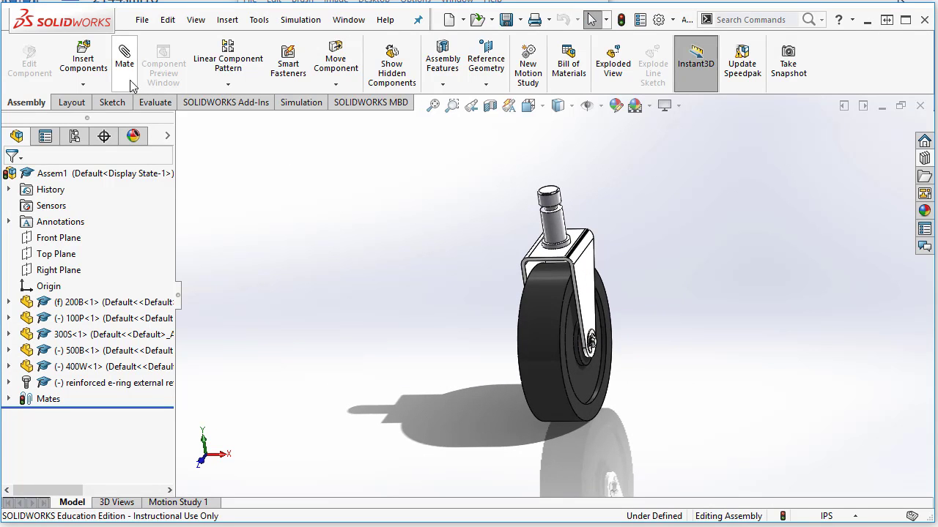
{"action": "left_click", "coordinate": [84, 57]}
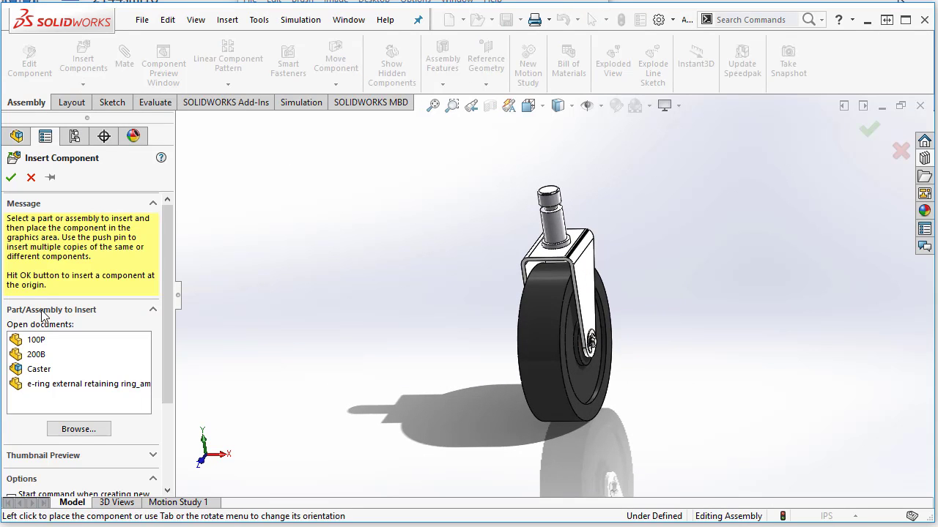
{"action": "left_click", "coordinate": [35, 340]}
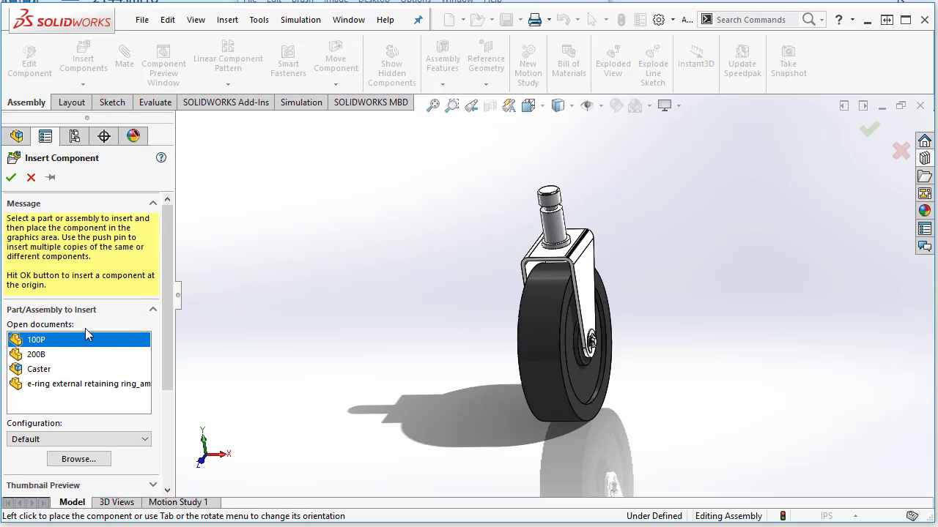
{"action": "left_click", "coordinate": [49, 178]}
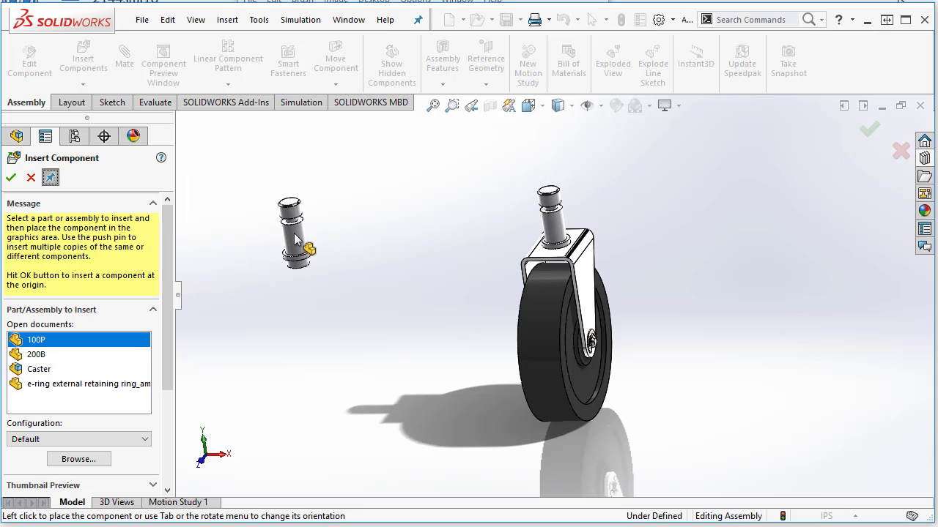
{"action": "left_click", "coordinate": [295, 240]}
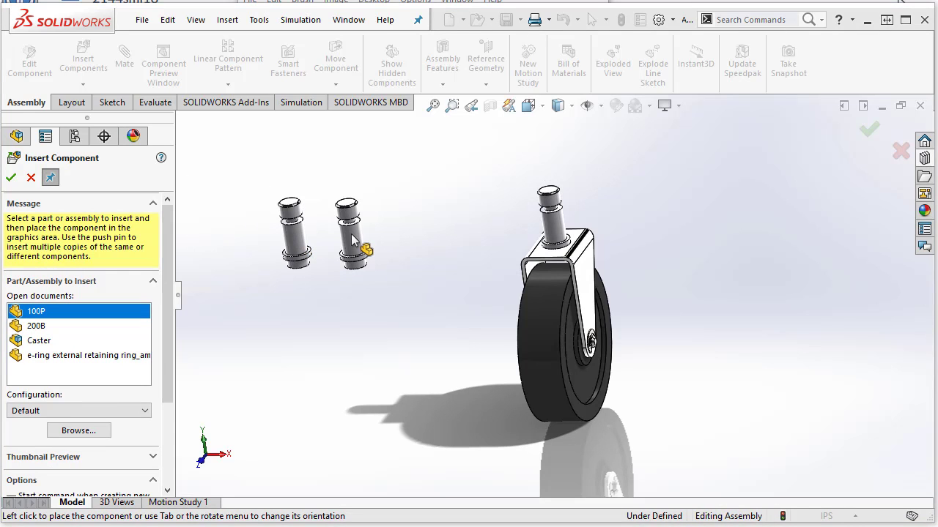
{"action": "left_click", "coordinate": [353, 241]}
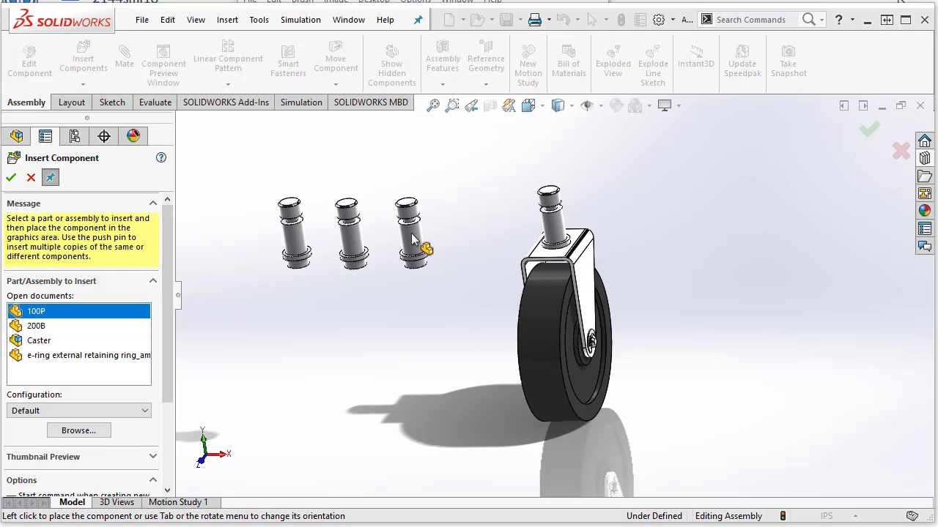
{"action": "left_click", "coordinate": [411, 240]}
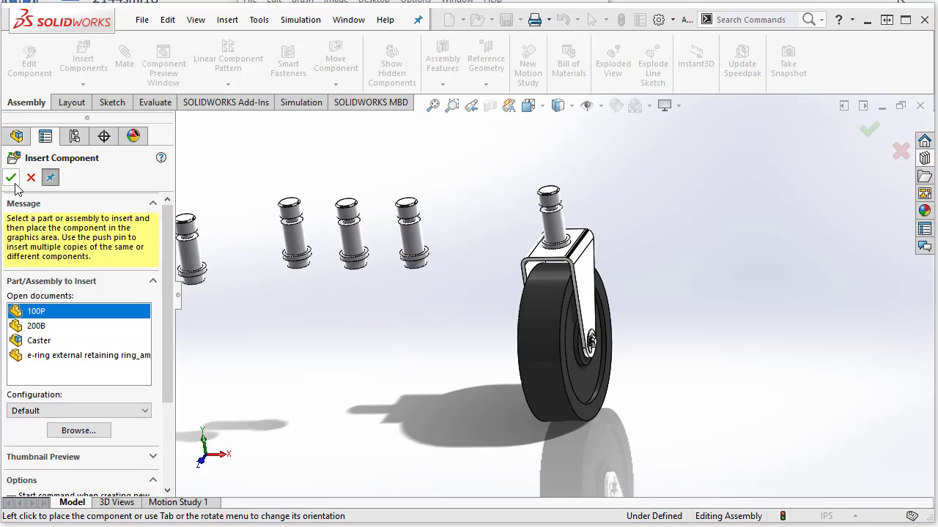
{"action": "key", "text": "Escape"}
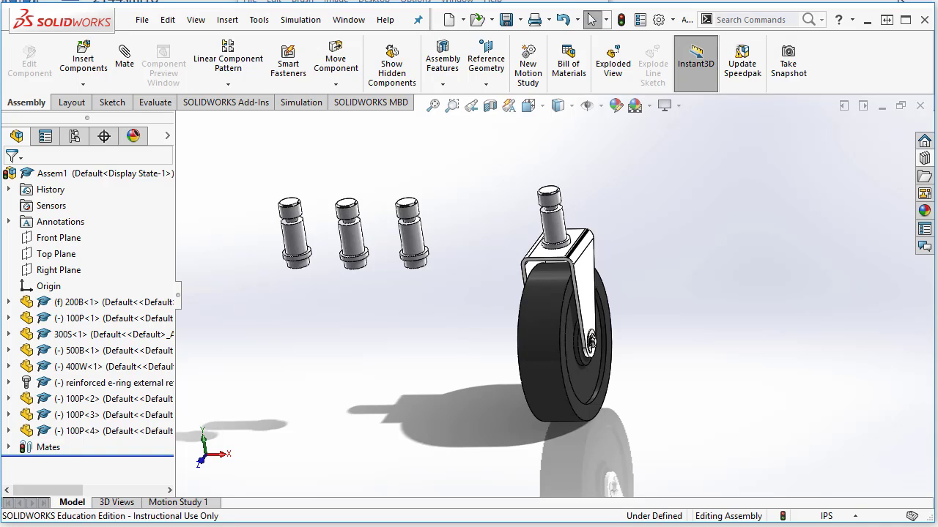
{"action": "key", "text": "ctrl+z"}
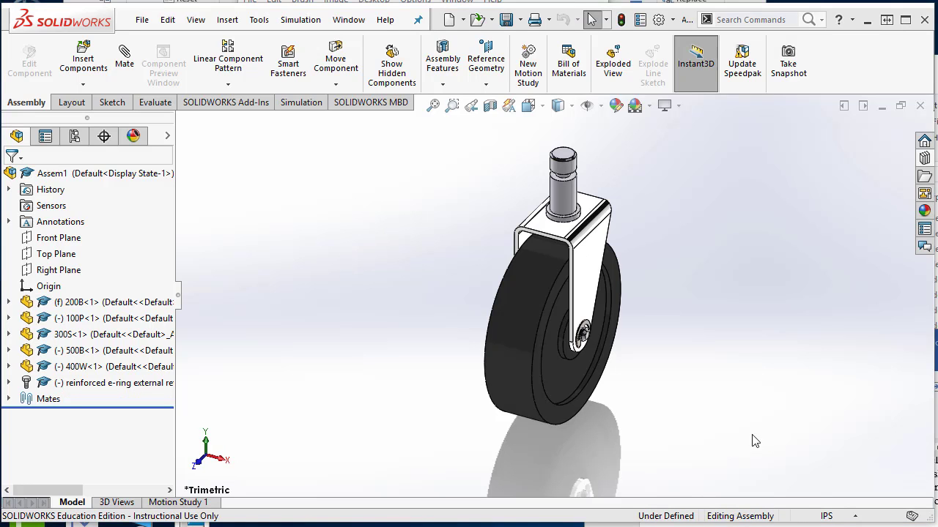
- Examine the assembly's mates from Concentric1 to Coincident2, opening Coincident2's definition and leaving it without changes
{"action": "left_click", "coordinate": [9, 399]}
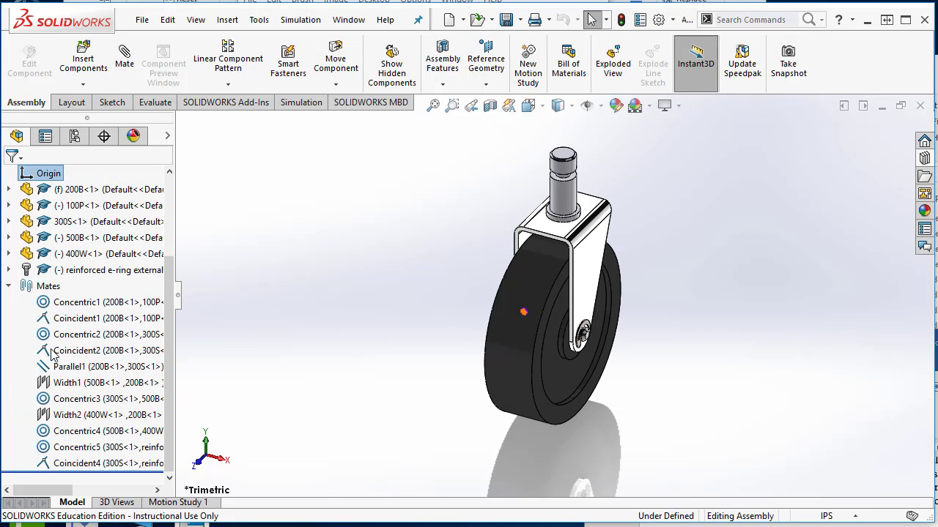
{"action": "left_click", "coordinate": [78, 307]}
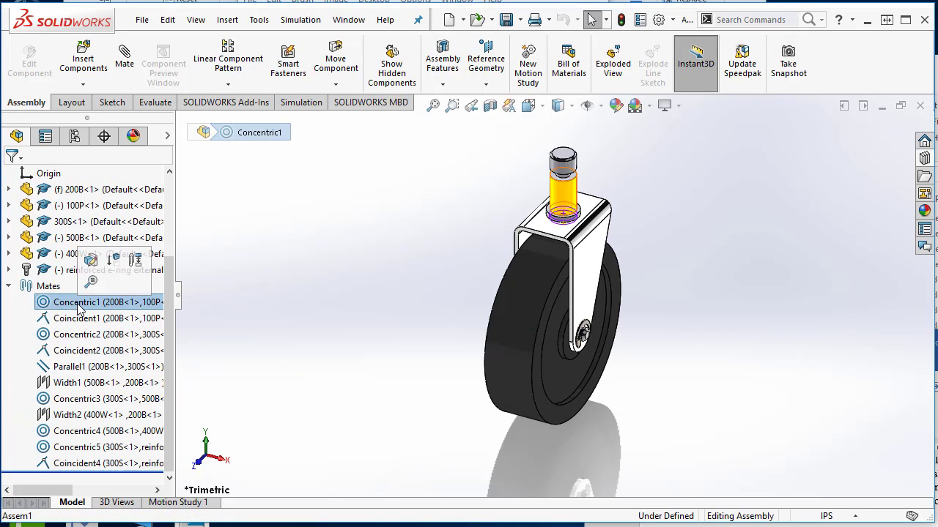
{"action": "left_click", "coordinate": [78, 321]}
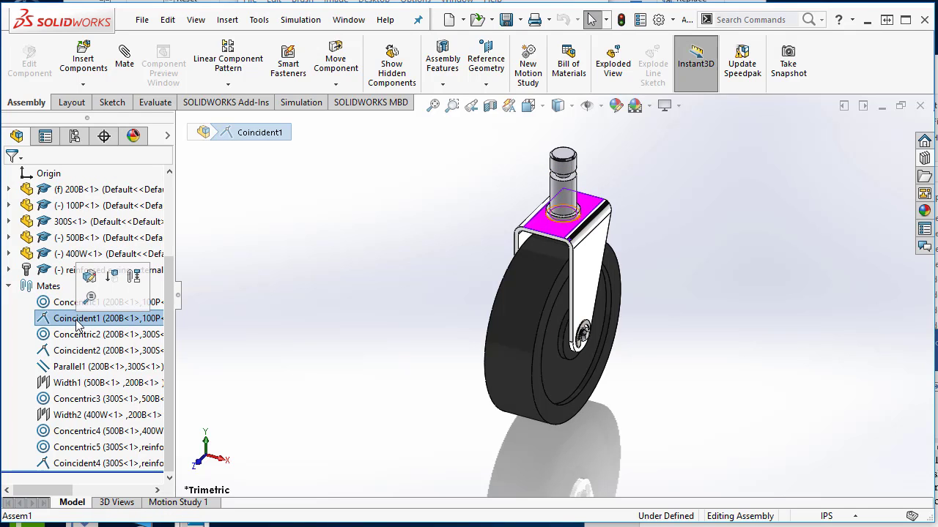
{"action": "left_click", "coordinate": [77, 334]}
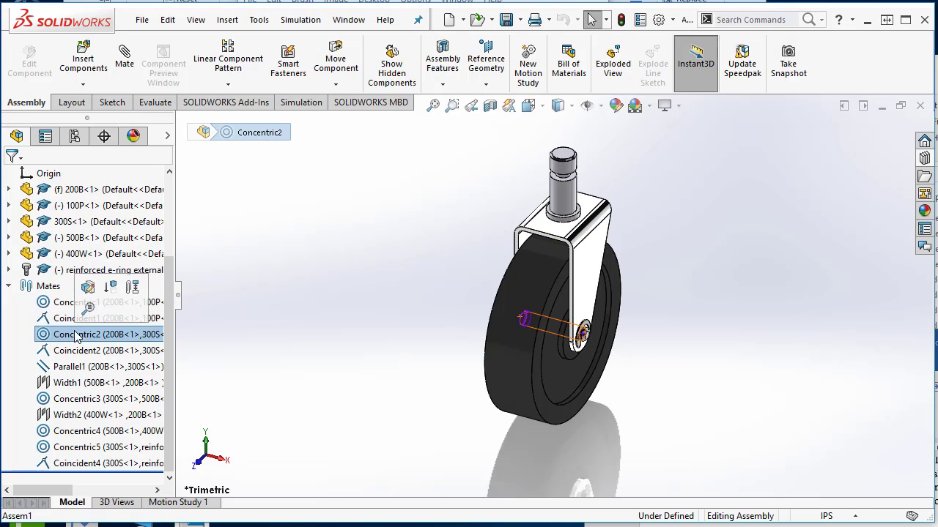
{"action": "left_click", "coordinate": [77, 351]}
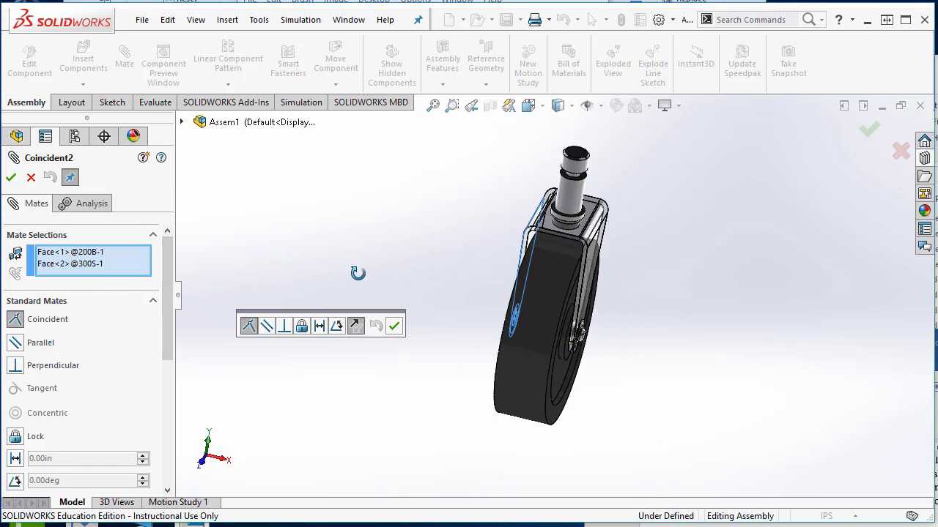
{"action": "left_click", "coordinate": [32, 178]}
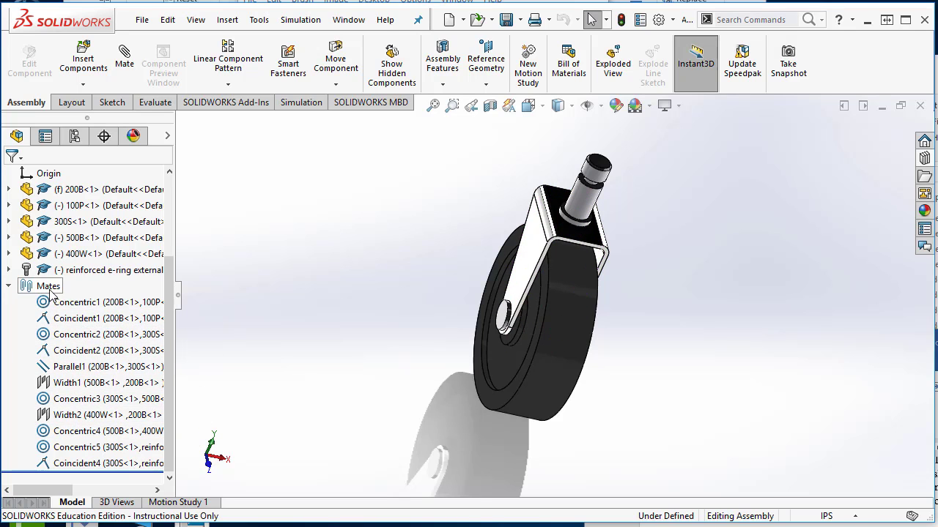
{"action": "left_click", "coordinate": [9, 286]}
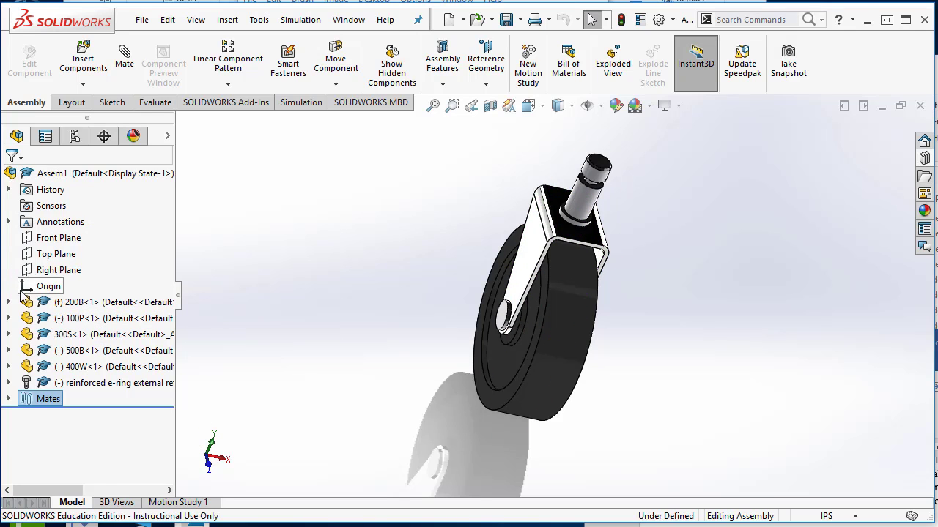
- Review the 200B bracket's own mates in Assem1, highlighting each one from Concentric1 through Width2
{"action": "left_click", "coordinate": [9, 302]}
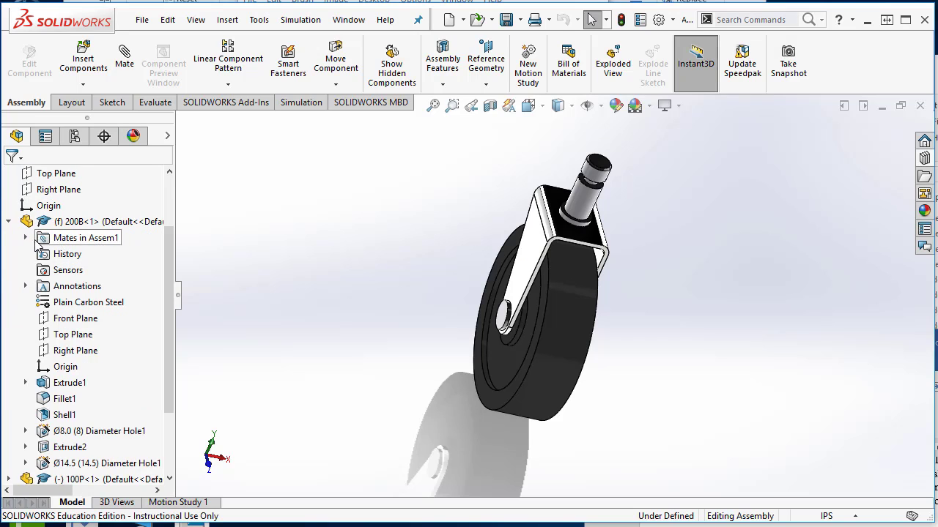
{"action": "left_click", "coordinate": [25, 237]}
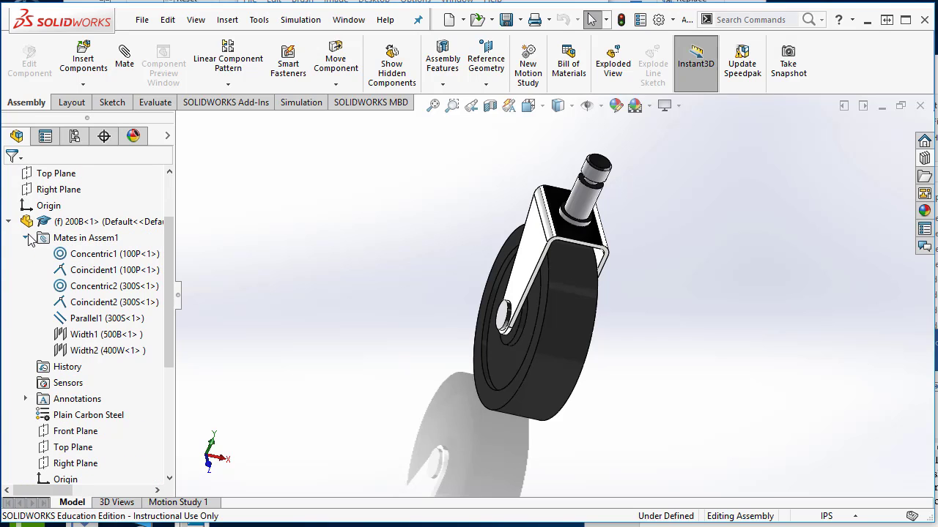
{"action": "left_click", "coordinate": [82, 255]}
{"action": "left_click", "coordinate": [82, 270]}
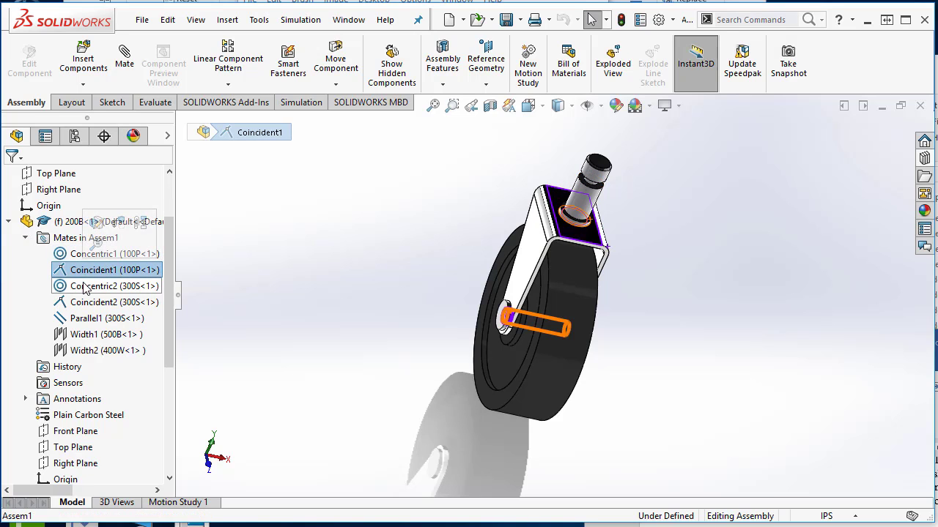
{"action": "left_click", "coordinate": [85, 287]}
{"action": "left_click", "coordinate": [85, 302]}
{"action": "left_click", "coordinate": [85, 318]}
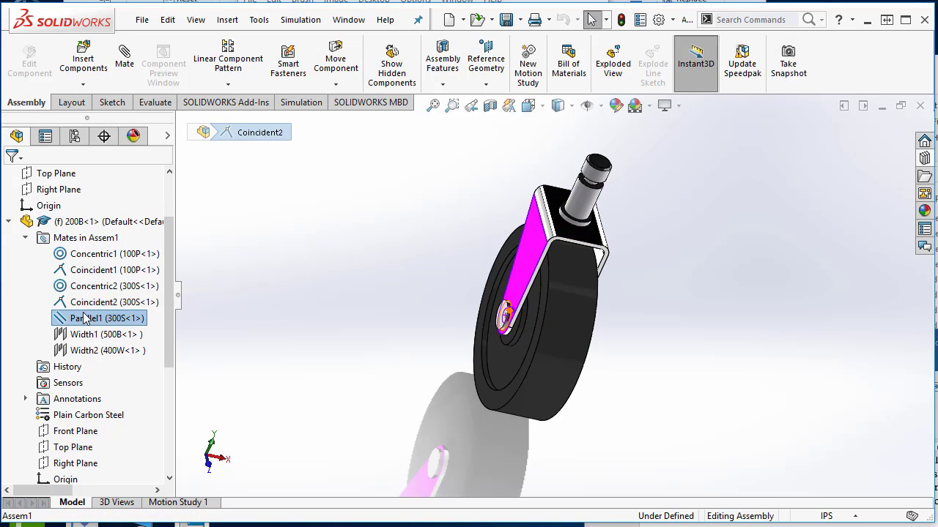
{"action": "left_click", "coordinate": [87, 334]}
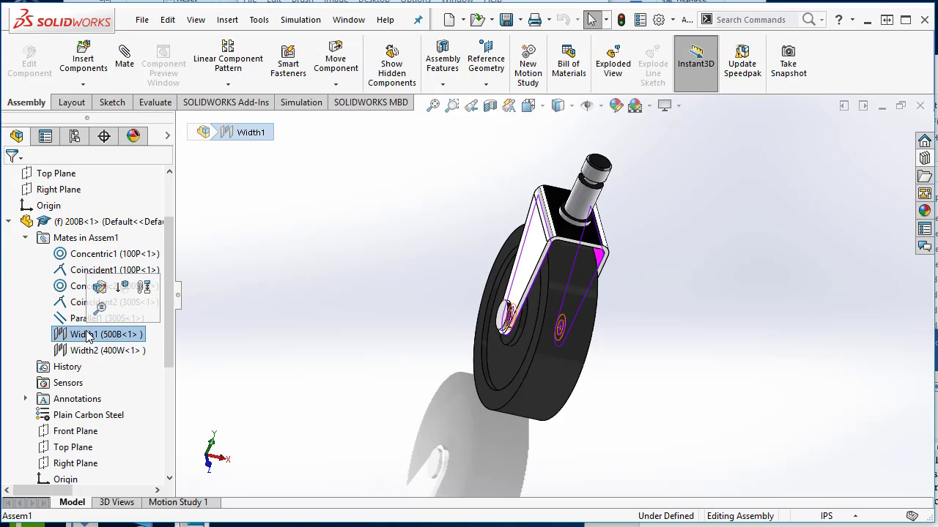
{"action": "left_click", "coordinate": [93, 351]}
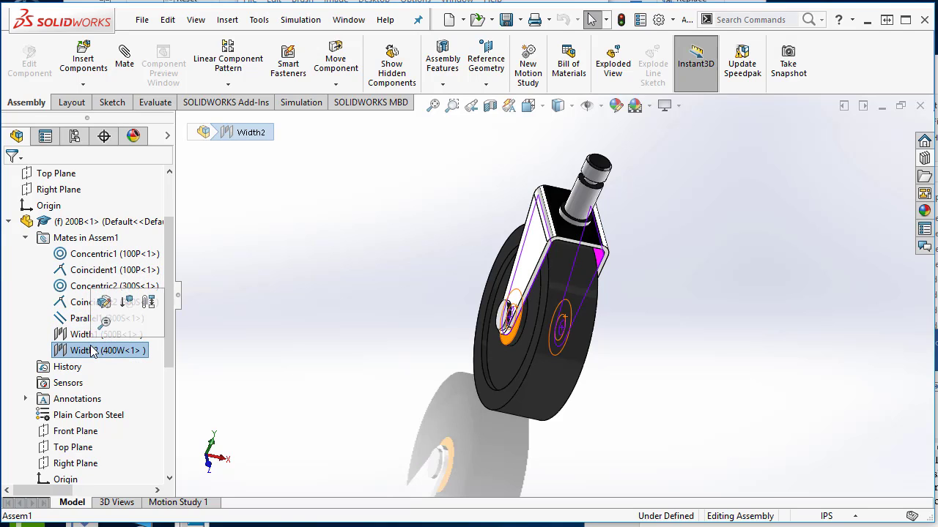